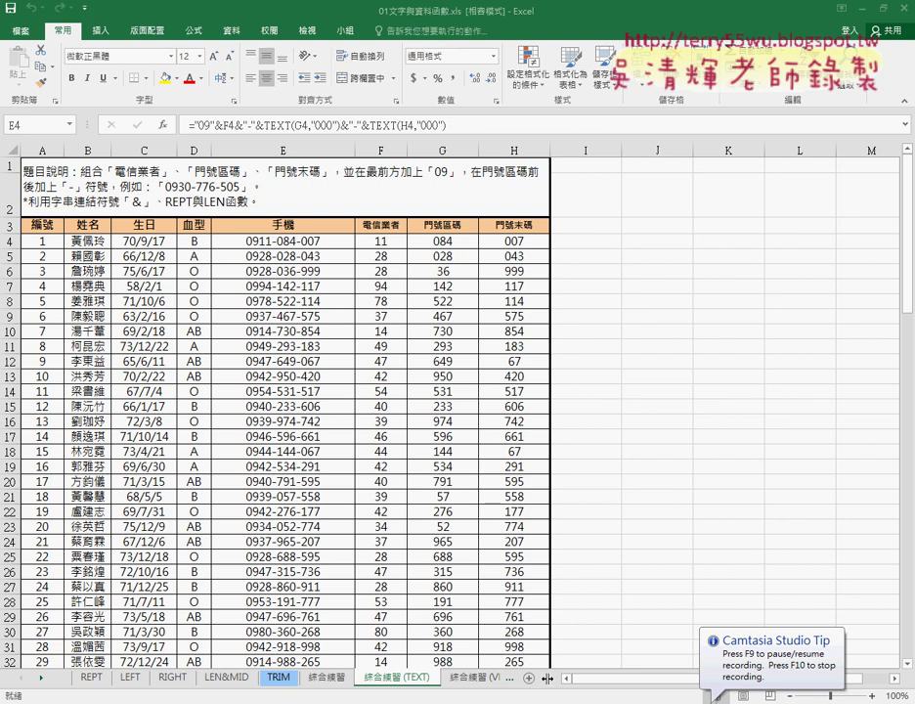
On the 綜合練習 (VBA) sheet, run the 清除 macro to empty the 手機 column
{"action": "left_click", "coordinate": [479, 676]}
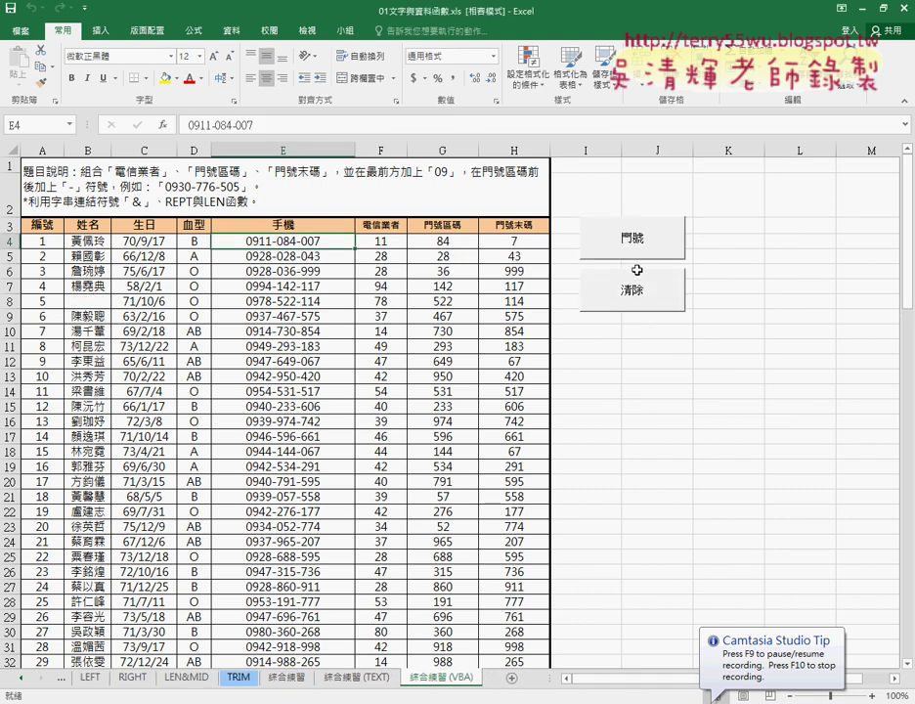
{"action": "left_click", "coordinate": [635, 308]}
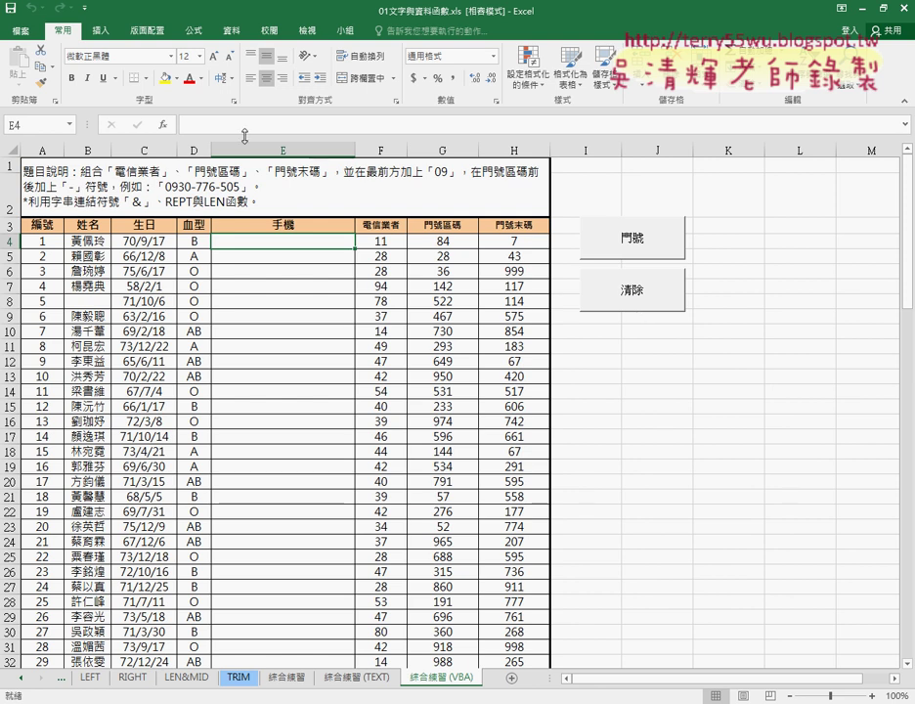
{"action": "left_click", "coordinate": [86, 9]}
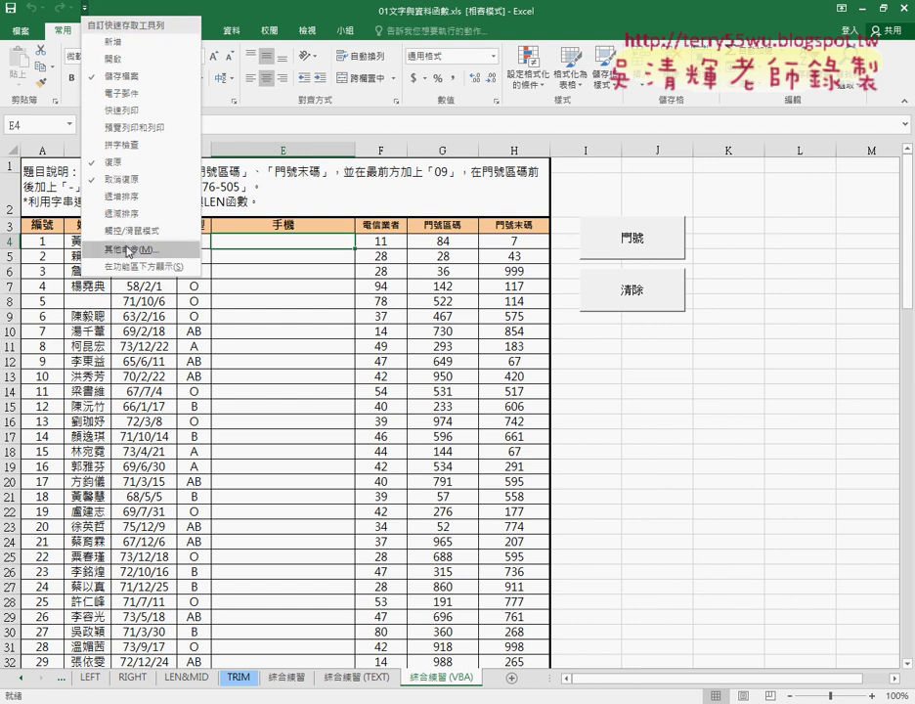
Check 開發人員 under Customize Ribbon in Excel Options and confirm with 確定
{"action": "key", "text": "Escape"}
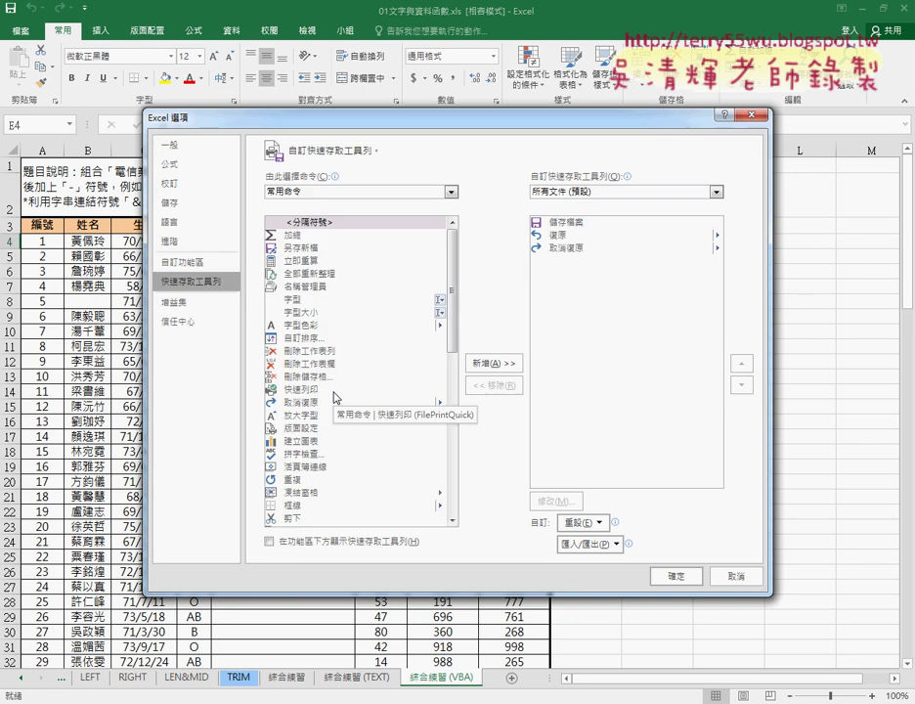
{"action": "left_click", "coordinate": [194, 273]}
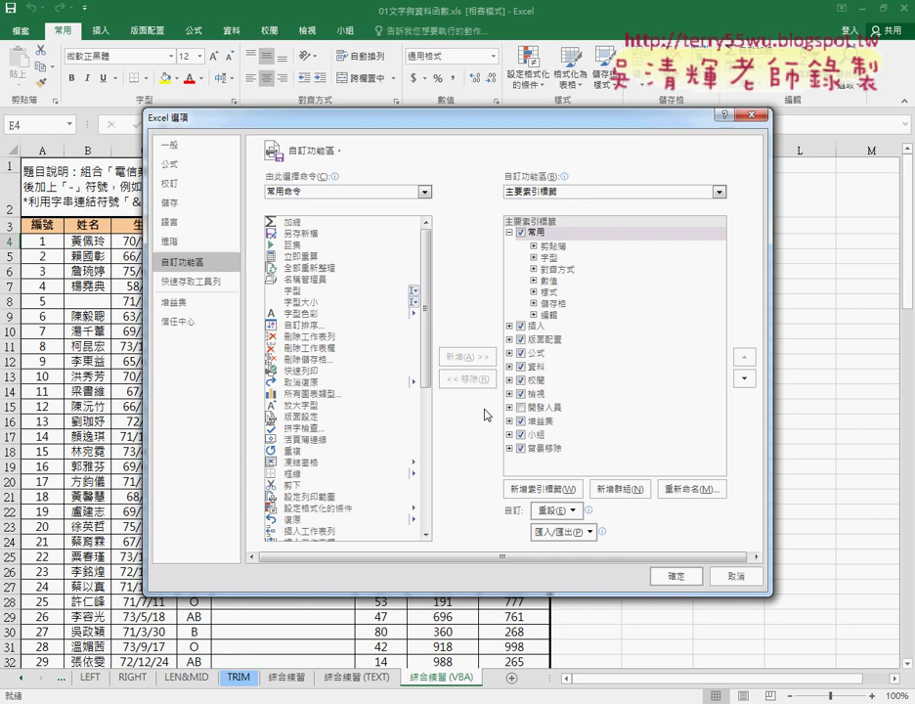
{"action": "left_click", "coordinate": [521, 408]}
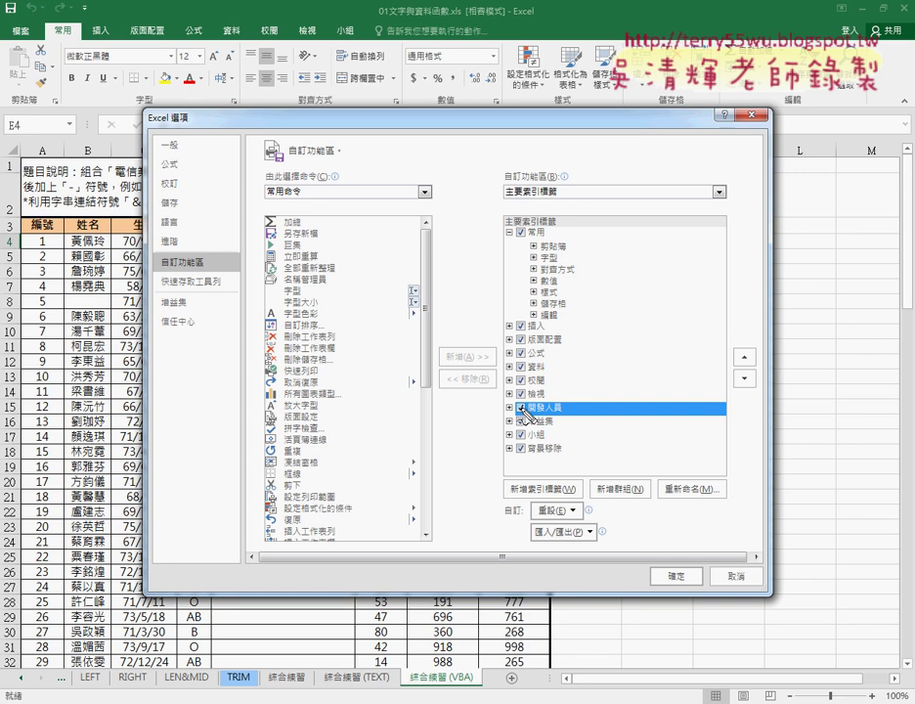
{"action": "mouse_move", "coordinate": [206, 270]}
{"action": "left_mouse_down"}
{"action": "mouse_move", "coordinate": [168, 274]}
{"action": "mouse_move", "coordinate": [227, 260]}
{"action": "left_mouse_up"}
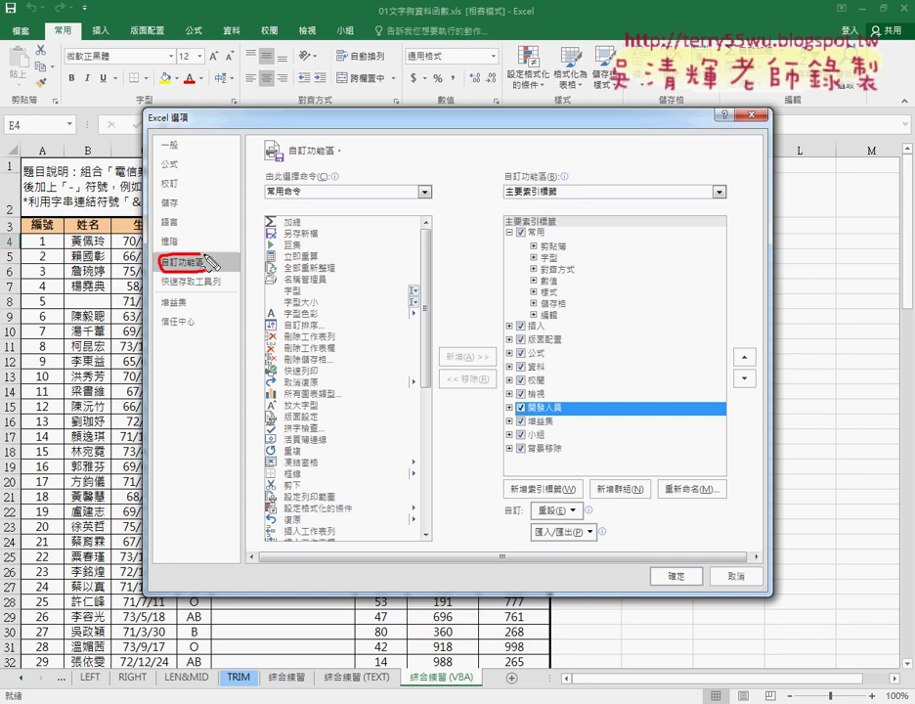
{"action": "left_click_drag", "start_coordinate": [533, 394], "coordinate": [560, 410]}
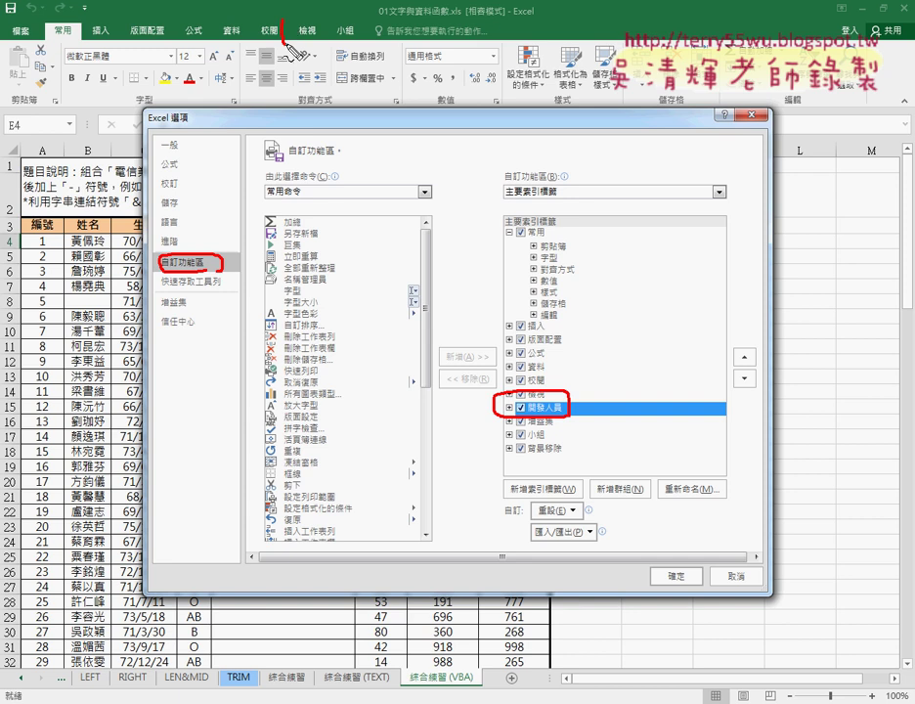
{"action": "left_click_drag", "start_coordinate": [293, 25], "coordinate": [290, 32]}
{"action": "left_click_drag", "start_coordinate": [516, 401], "coordinate": [324, 65]}
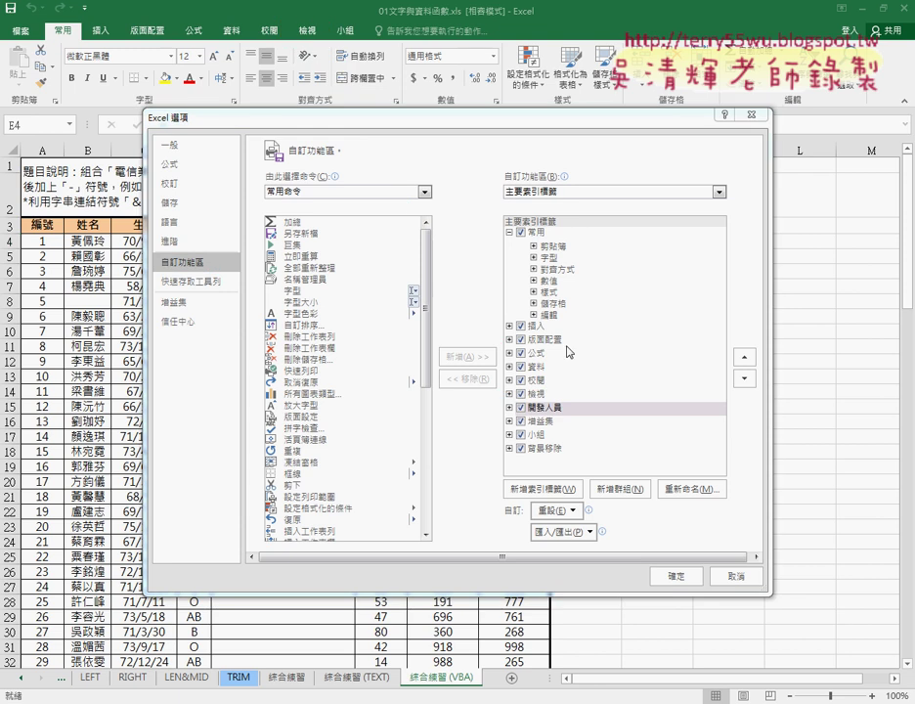
{"action": "left_click", "coordinate": [676, 575]}
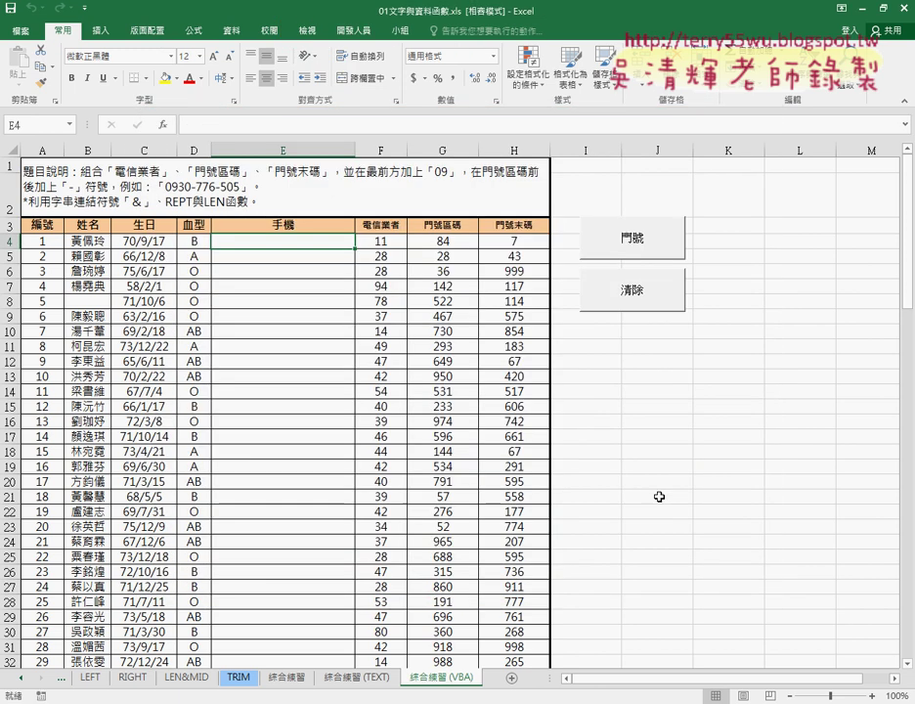
Show the 開發人員 tab with its Visual Basic and macro-recording tools
{"action": "left_click", "coordinate": [359, 32]}
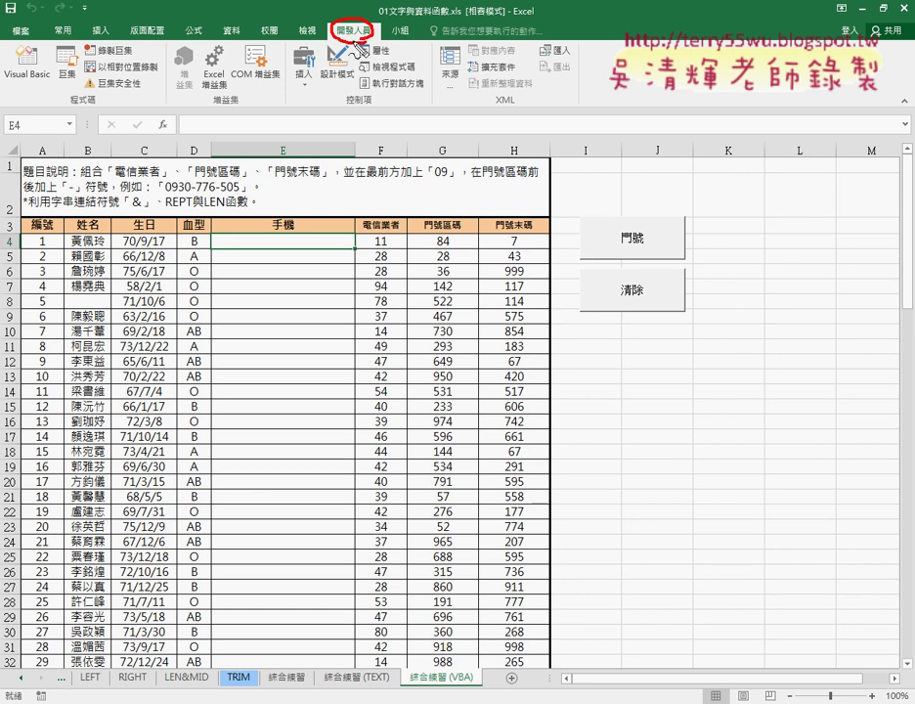
{"action": "left_click_drag", "start_coordinate": [59, 60], "coordinate": [8, 65]}
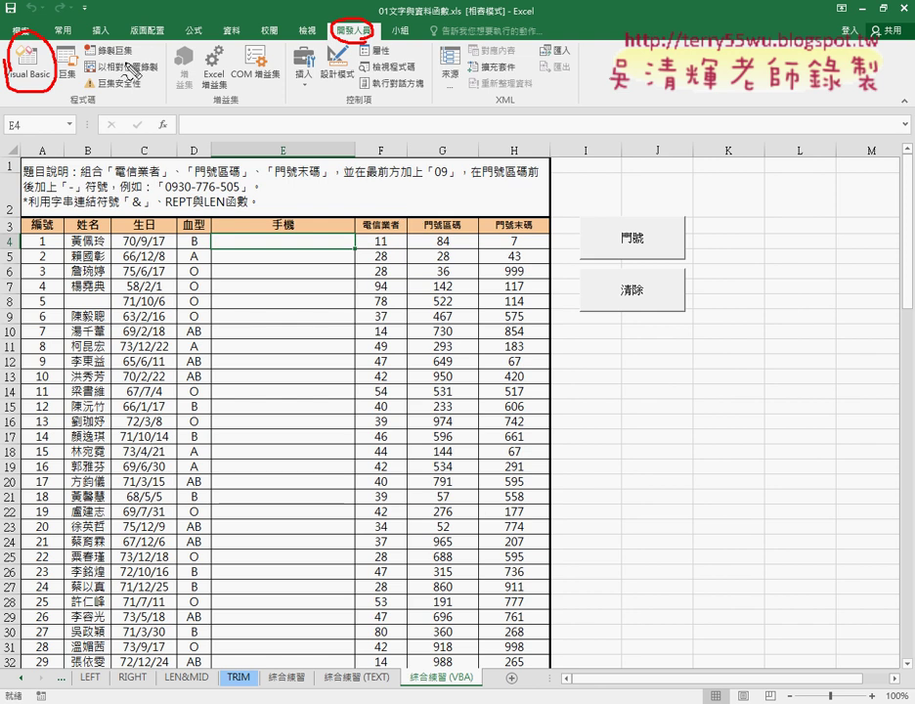
{"action": "left_click_drag", "start_coordinate": [90, 45], "coordinate": [142, 67]}
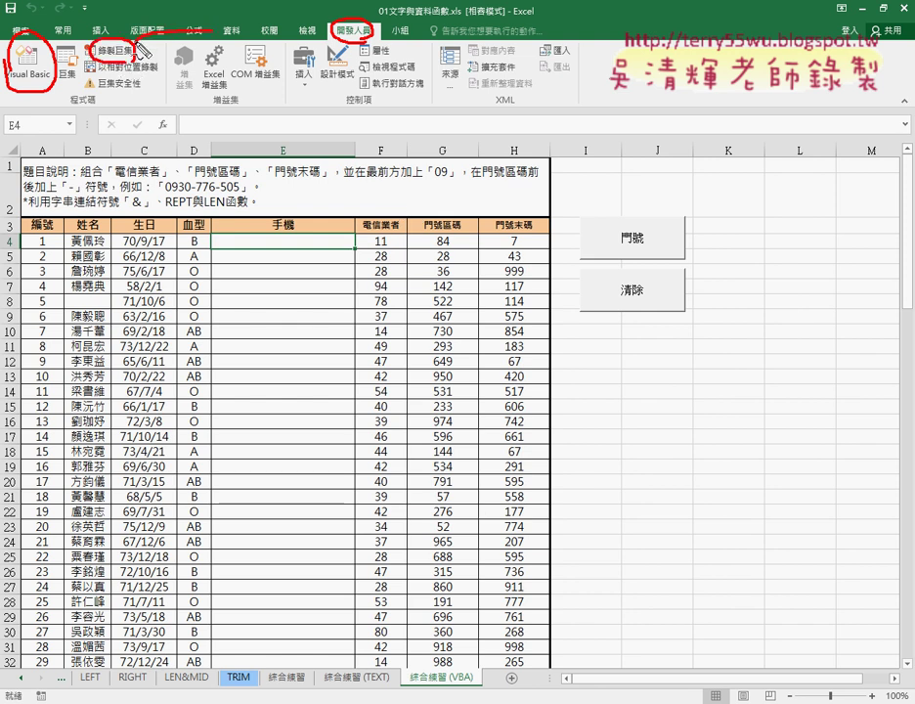
{"action": "mouse_move", "coordinate": [322, 12]}
{"action": "left_mouse_down"}
{"action": "mouse_move", "coordinate": [145, 45]}
{"action": "mouse_move", "coordinate": [160, 56]}
{"action": "left_mouse_up"}
{"action": "key", "text": "Escape"}
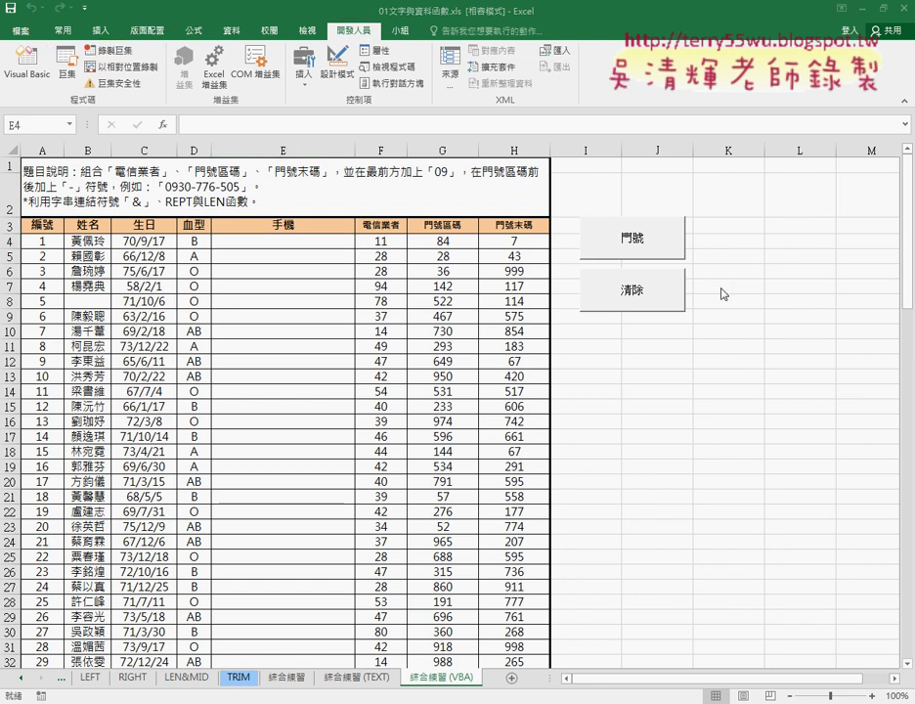
Run the 門號 then 清除 macros, then view the 手機 formula on the 綜合練習 (TEXT) sheet
{"action": "left_click", "coordinate": [638, 252]}
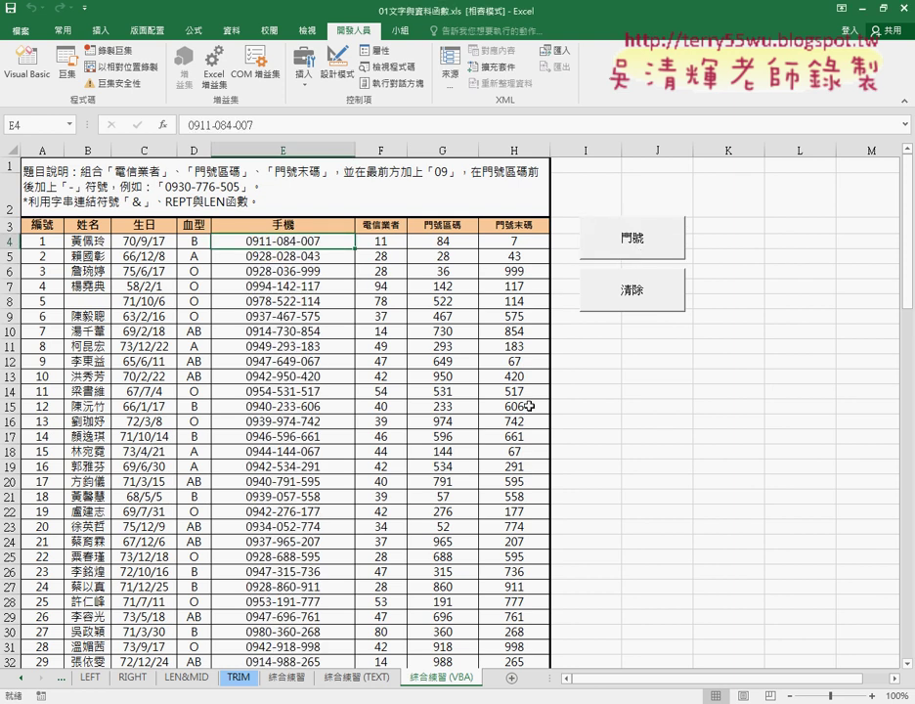
{"action": "left_click", "coordinate": [642, 301]}
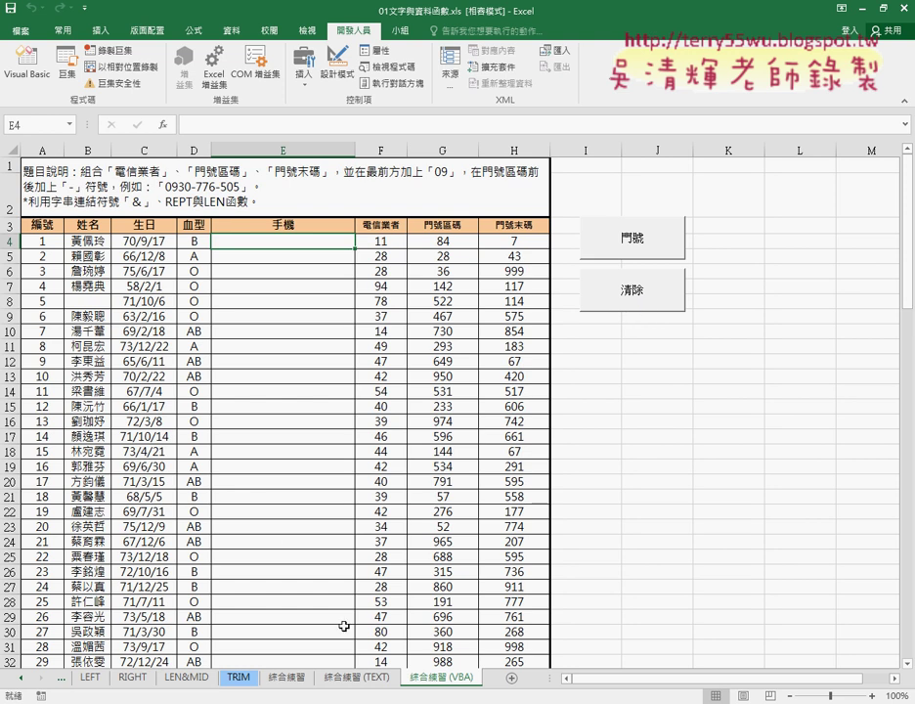
{"action": "left_click", "coordinate": [360, 679]}
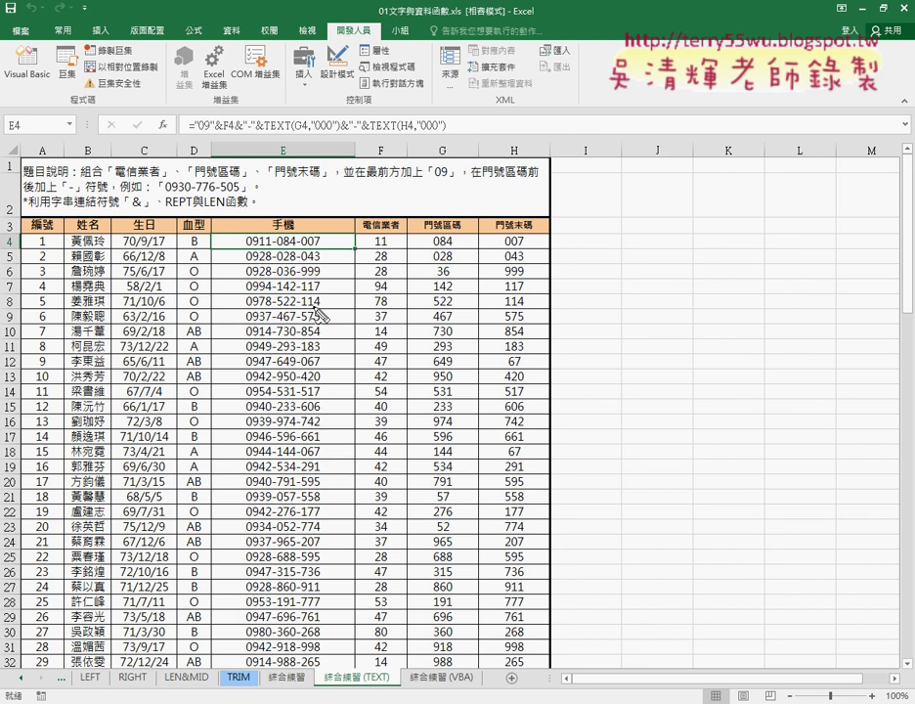
{"action": "left_click_drag", "start_coordinate": [156, 107], "coordinate": [174, 137]}
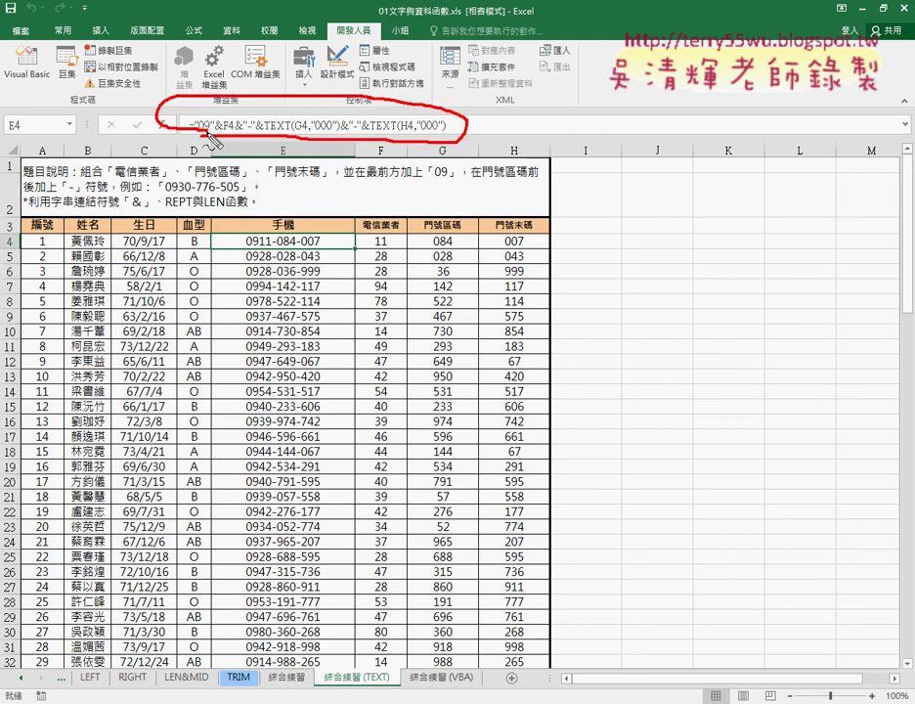
{"action": "left_click_drag", "start_coordinate": [167, 208], "coordinate": [227, 207]}
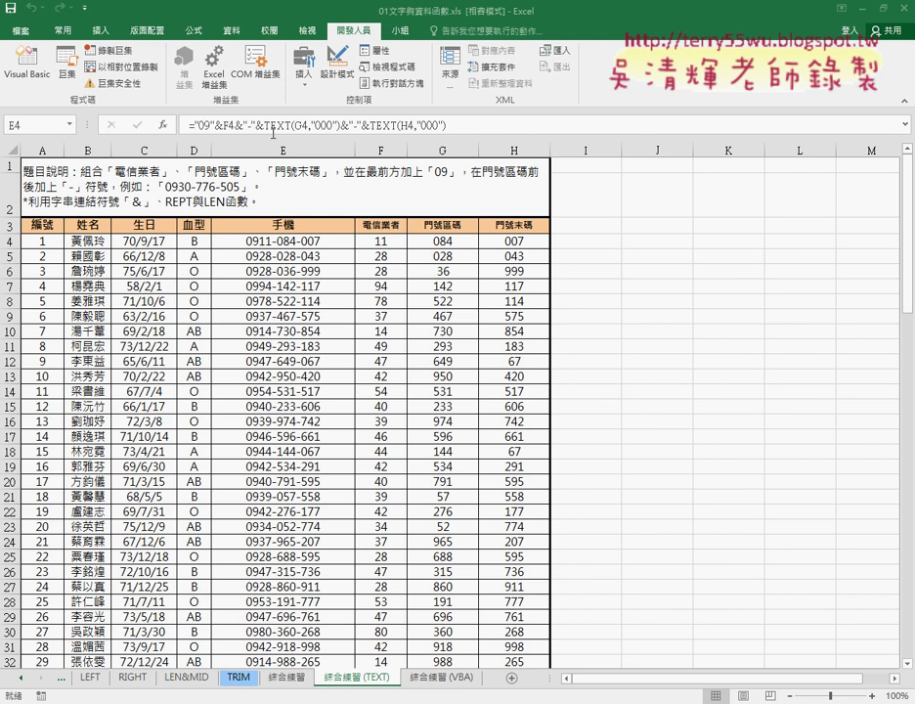
{"action": "left_click", "coordinate": [663, 245]}
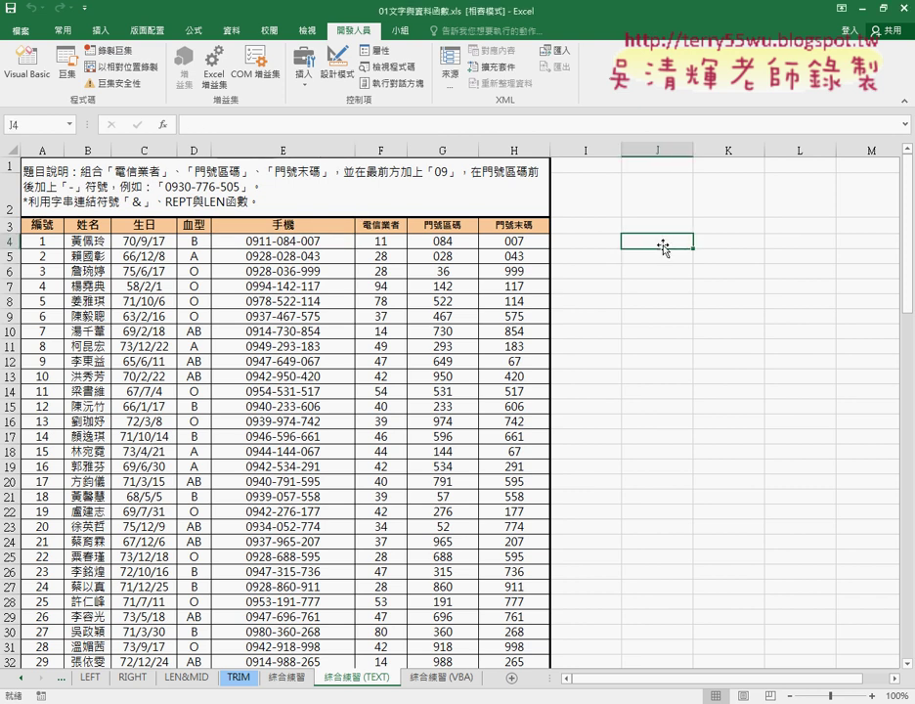
{"action": "left_click", "coordinate": [275, 242]}
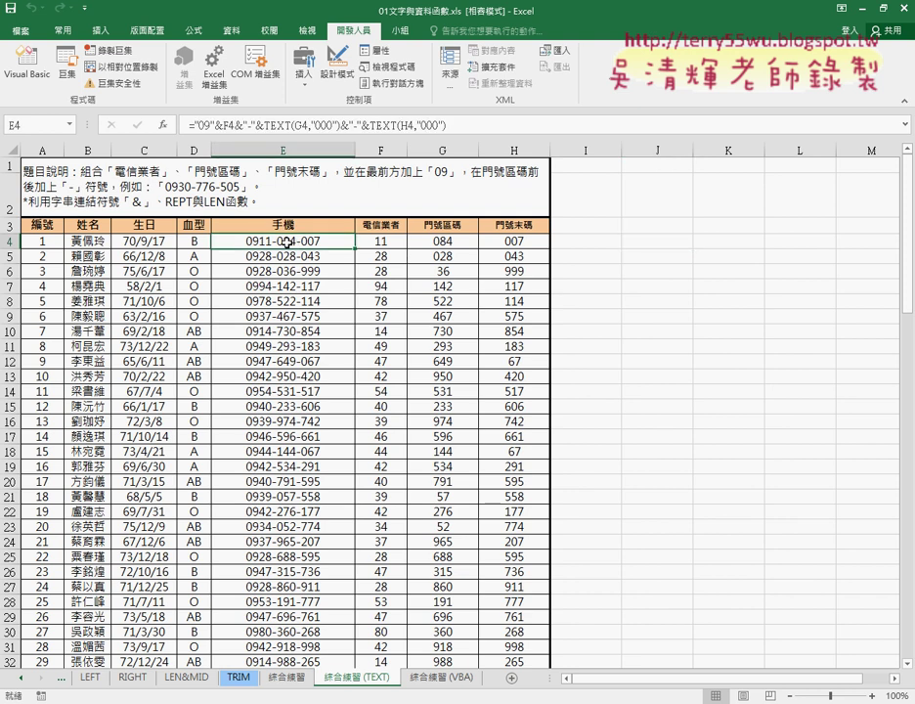
{"action": "left_click", "coordinate": [611, 241]}
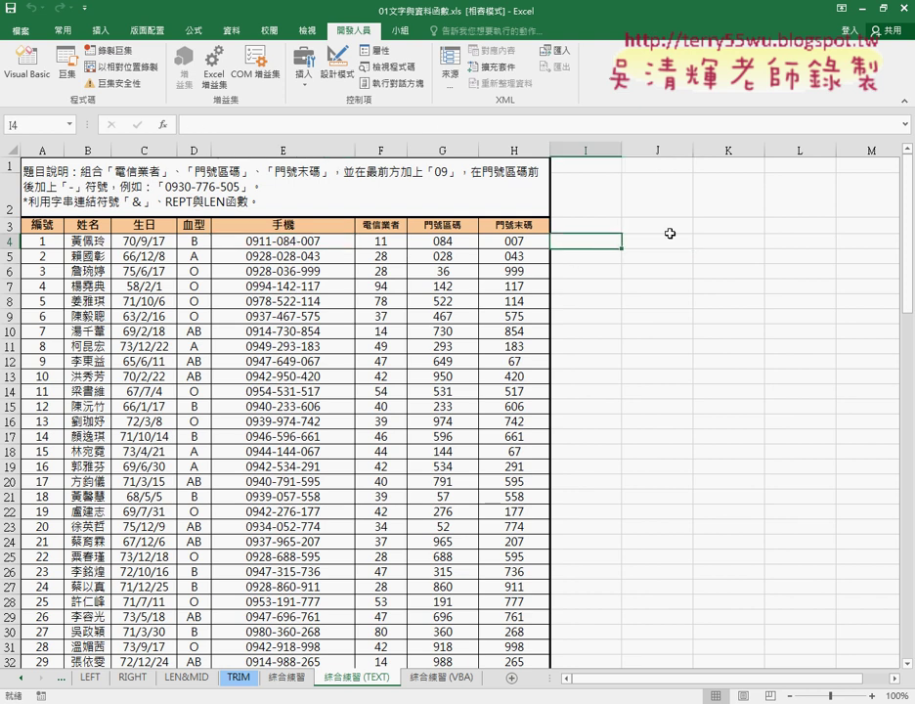
{"action": "left_click", "coordinate": [300, 241]}
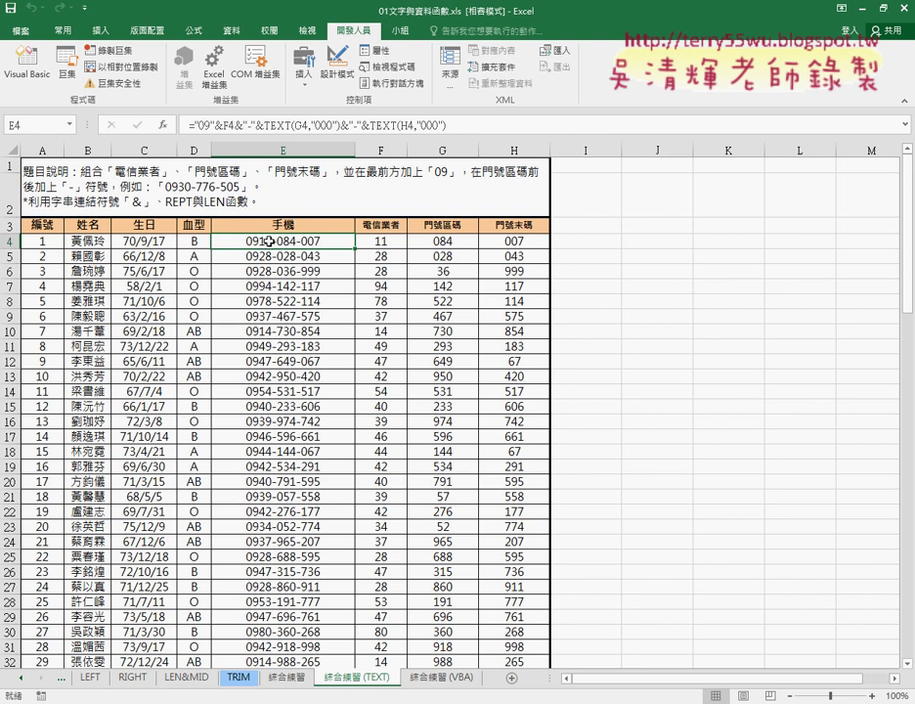
{"action": "left_click", "coordinate": [213, 125]}
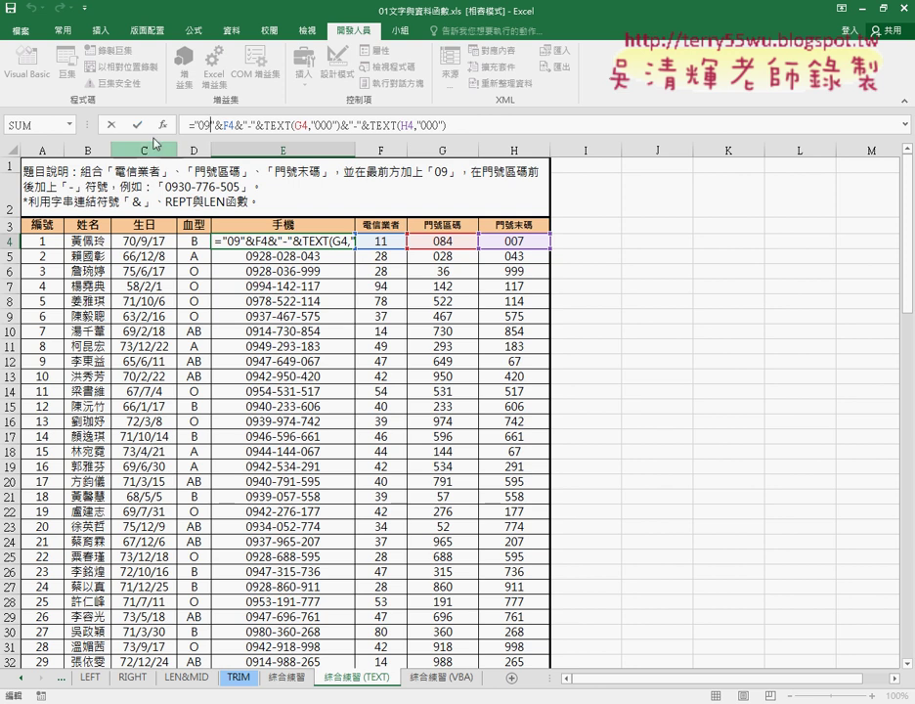
{"action": "left_click", "coordinate": [137, 125]}
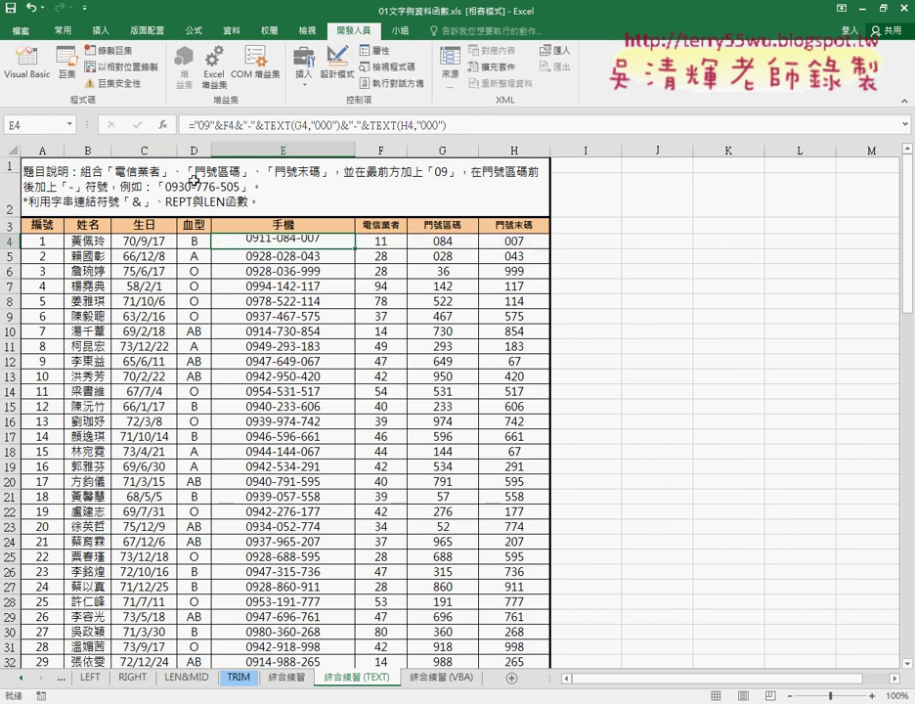
{"action": "double_click", "coordinate": [354, 249]}
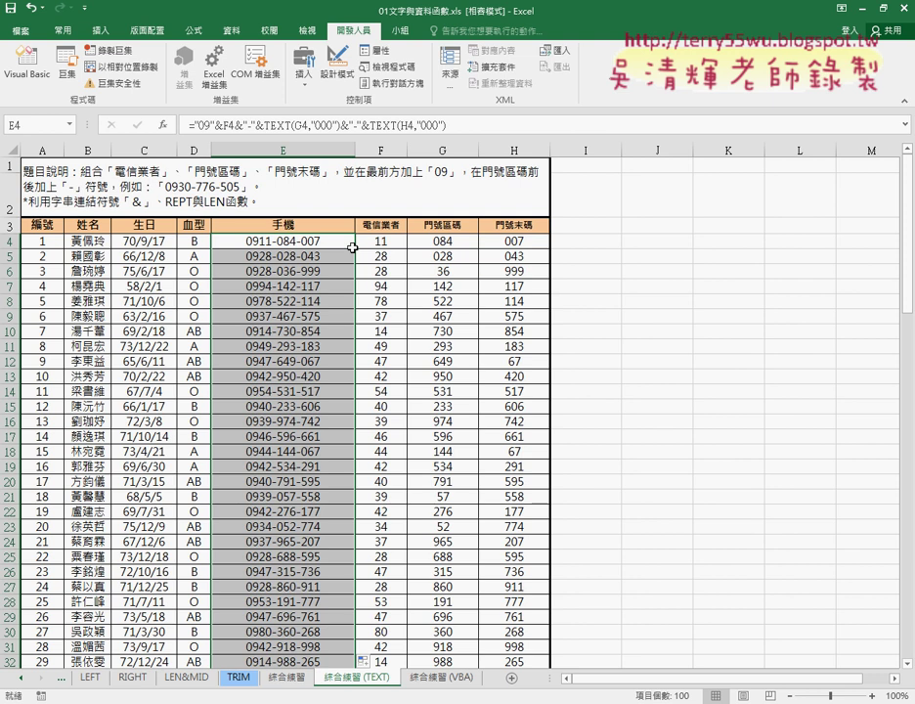
{"action": "left_click", "coordinate": [584, 226]}
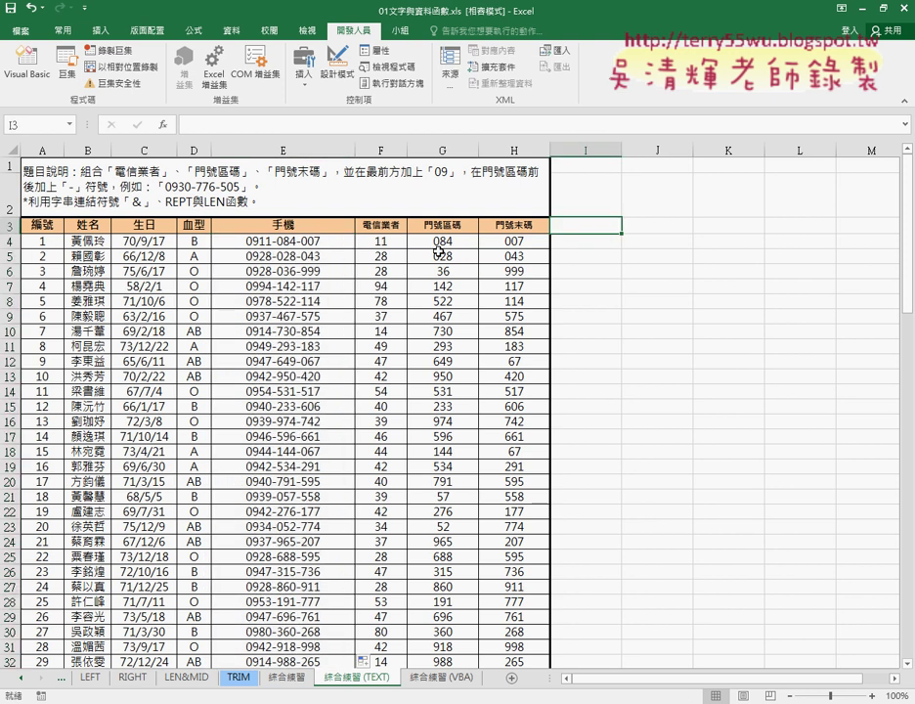
{"action": "left_click", "coordinate": [317, 242]}
{"action": "left_click", "coordinate": [278, 125]}
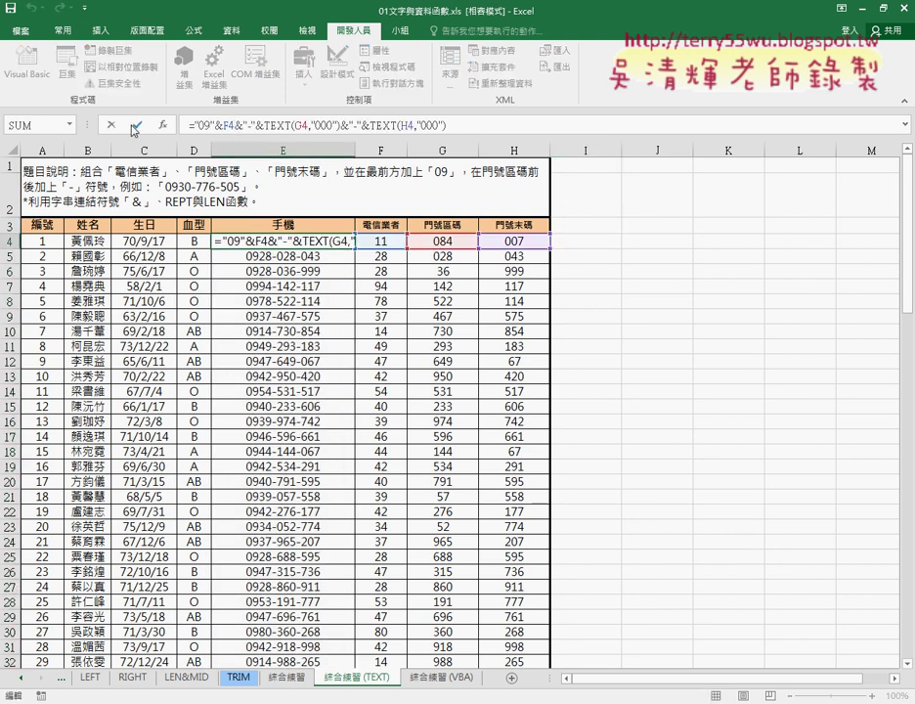
{"action": "left_click", "coordinate": [134, 125]}
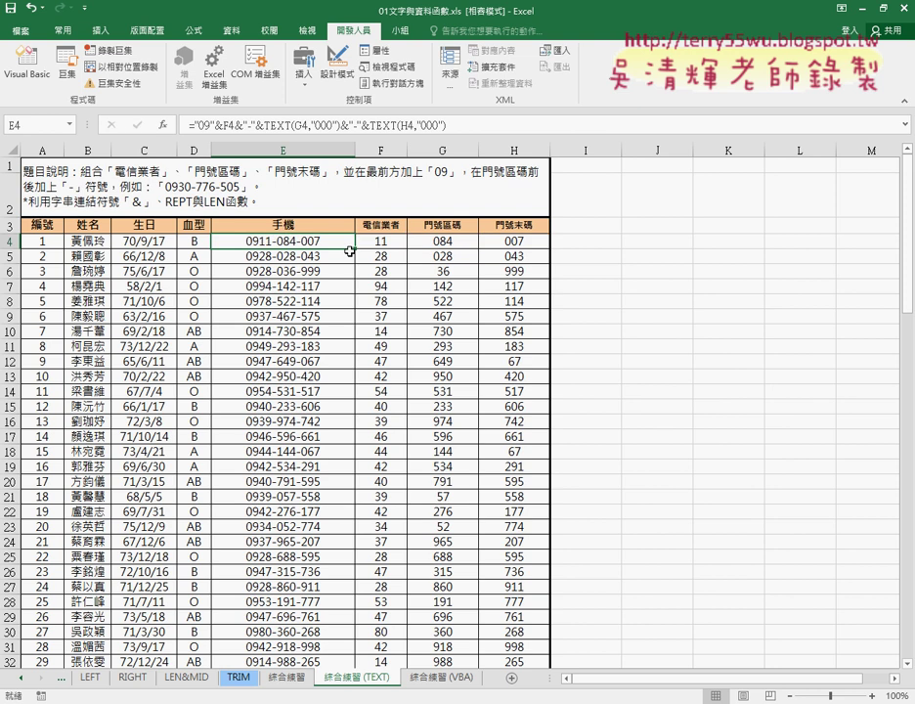
{"action": "left_click", "coordinate": [606, 254]}
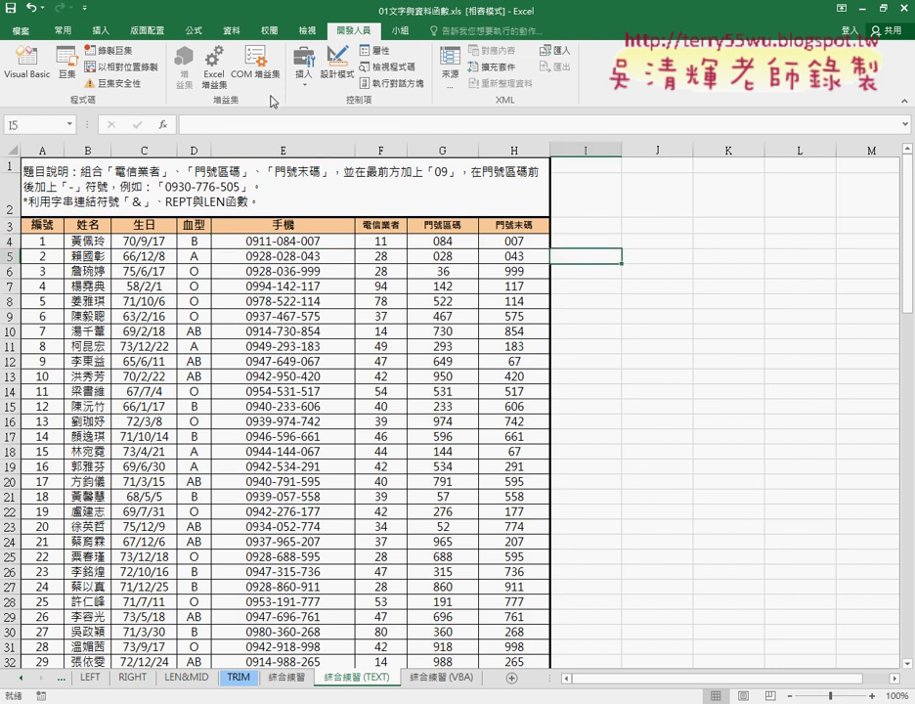
Open Record Macro and switch the phonetic input's keyboard layout to 倚天注音鍵盤
{"action": "left_click", "coordinate": [119, 51]}
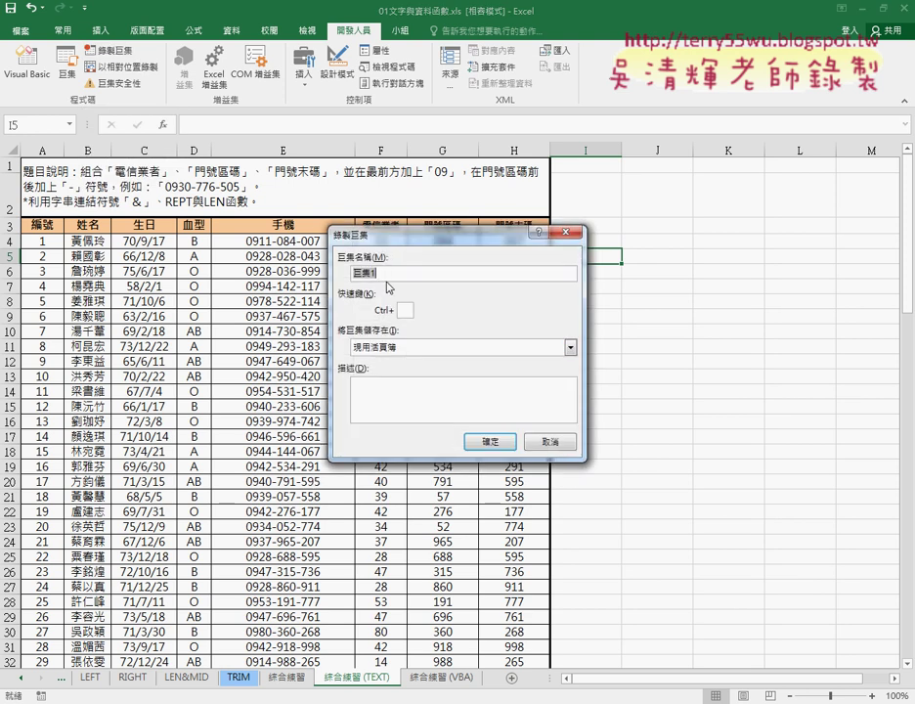
{"action": "key", "text": "super+space"}
{"action": "key", "text": "super+space"}
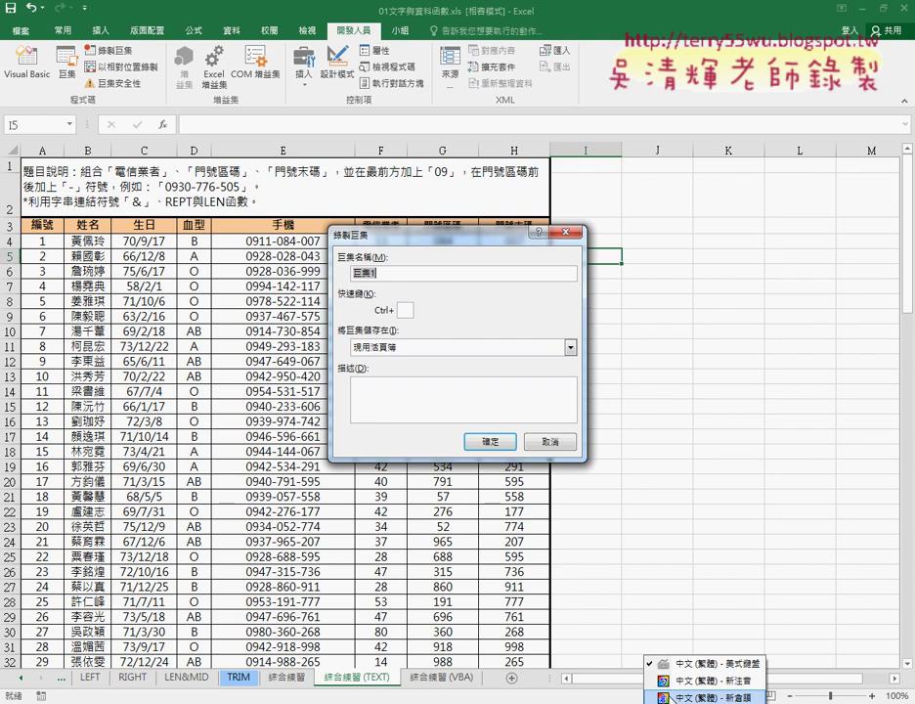
{"action": "key", "text": "super+space"}
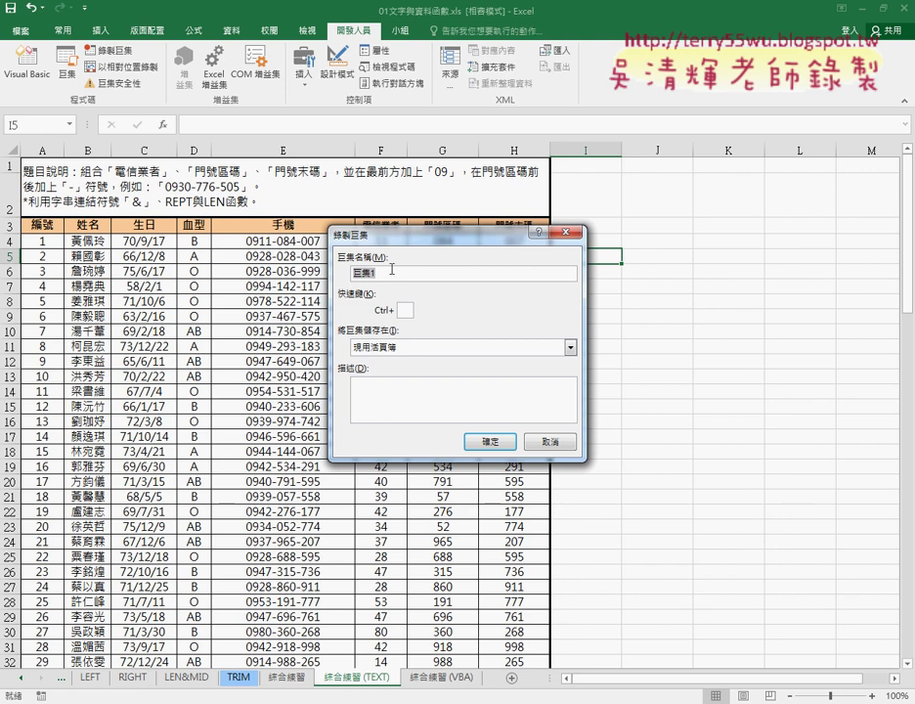
{"action": "right_click", "coordinate": [645, 699]}
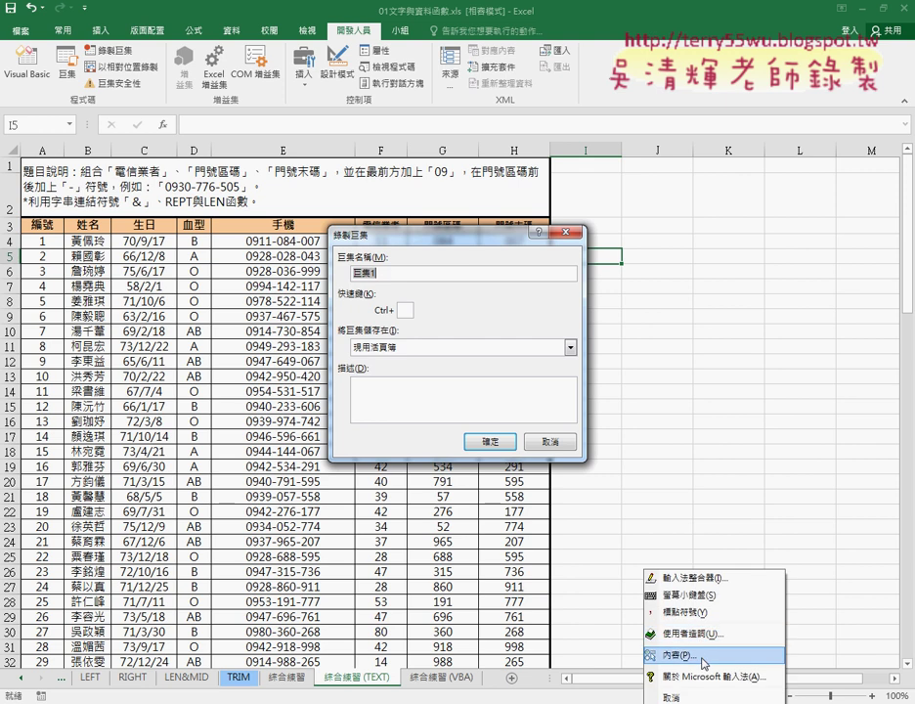
{"action": "left_click", "coordinate": [674, 654]}
{"action": "left_click", "coordinate": [392, 193]}
{"action": "left_click", "coordinate": [411, 275]}
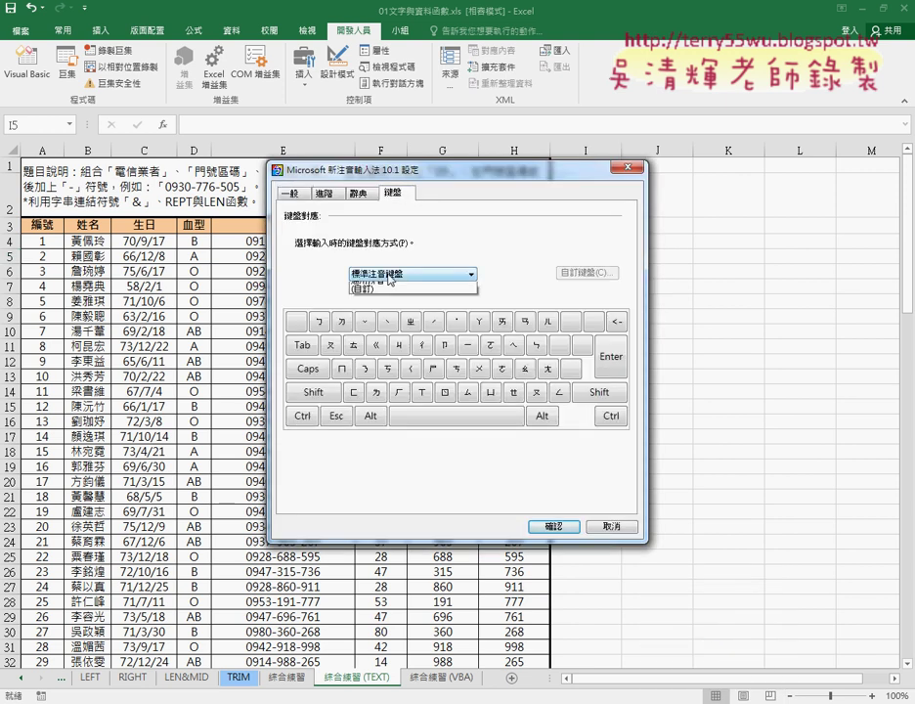
{"action": "left_click", "coordinate": [412, 302]}
{"action": "left_click", "coordinate": [553, 526]}
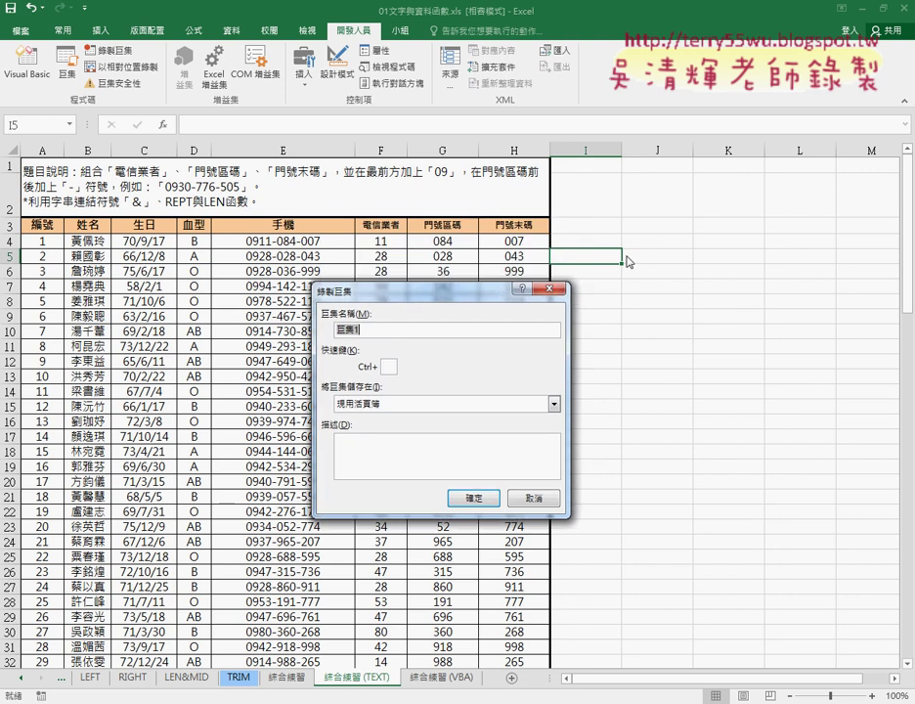
Name the macro 手機號碼轉換 and start recording
{"action": "type", "text": "hj"}
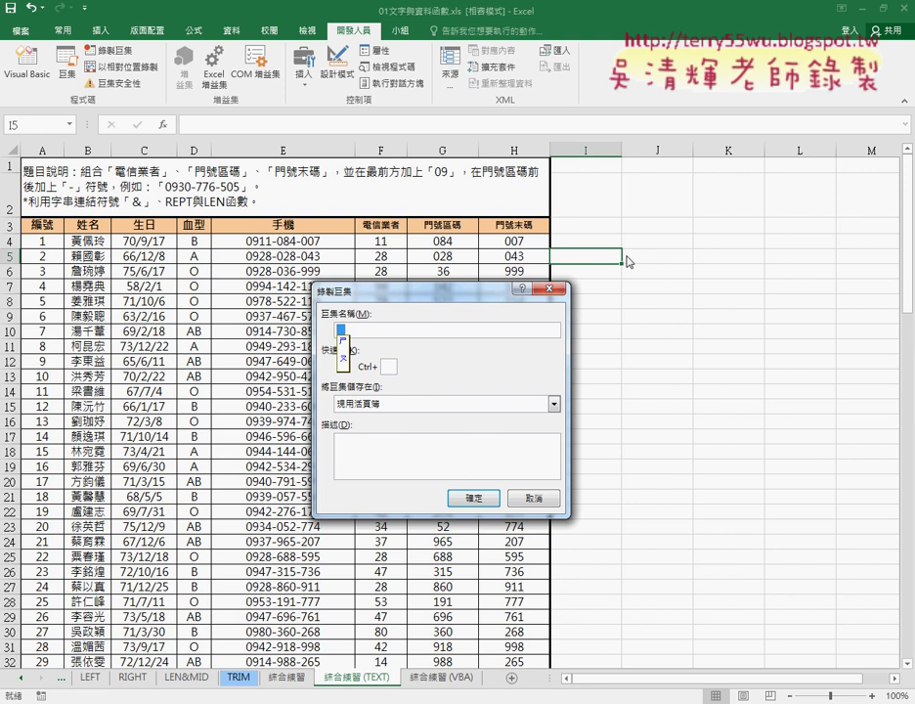
{"action": "key", "text": "space"}
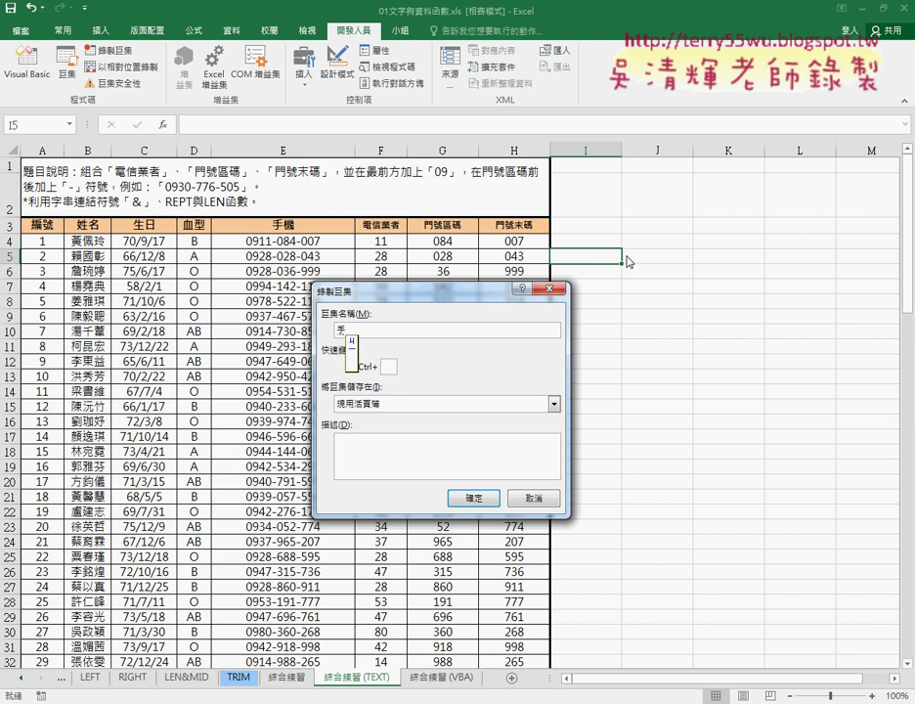
{"action": "key", "text": "space"}
{"action": "type", "text": "54"}
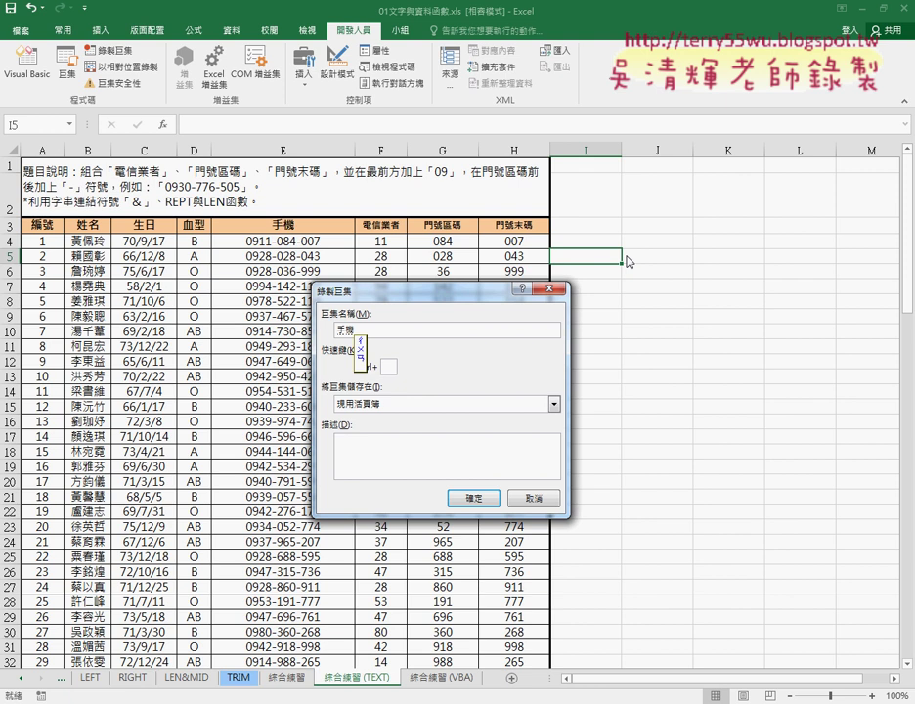
{"action": "key", "text": "space"}
{"action": "type", "text": "a83"}
{"action": "key", "text": "Return"}
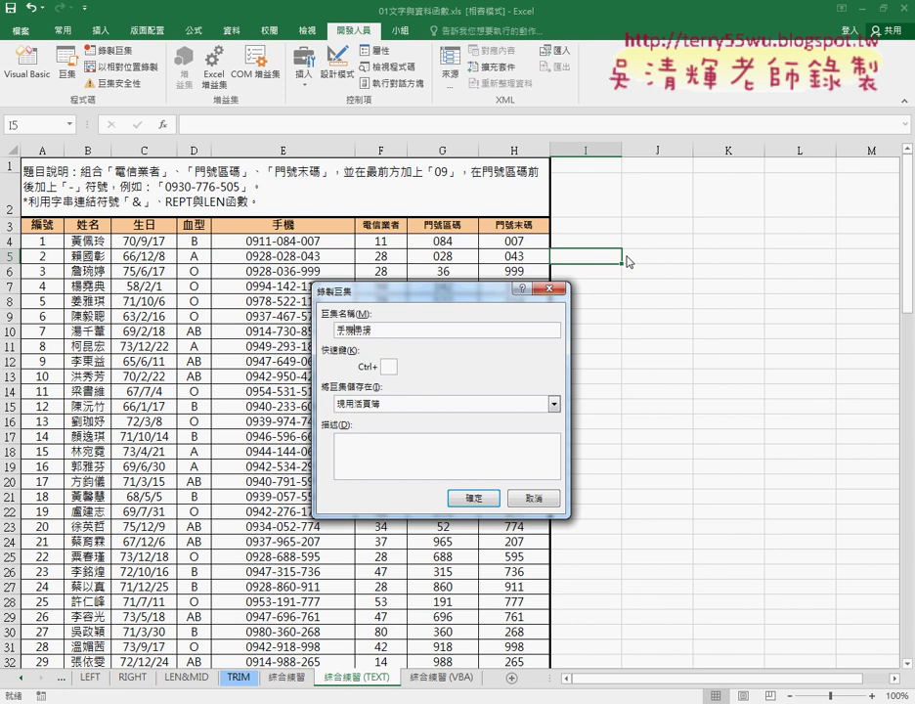
{"action": "type", "text": "轉換"}
{"action": "key", "text": "Return"}
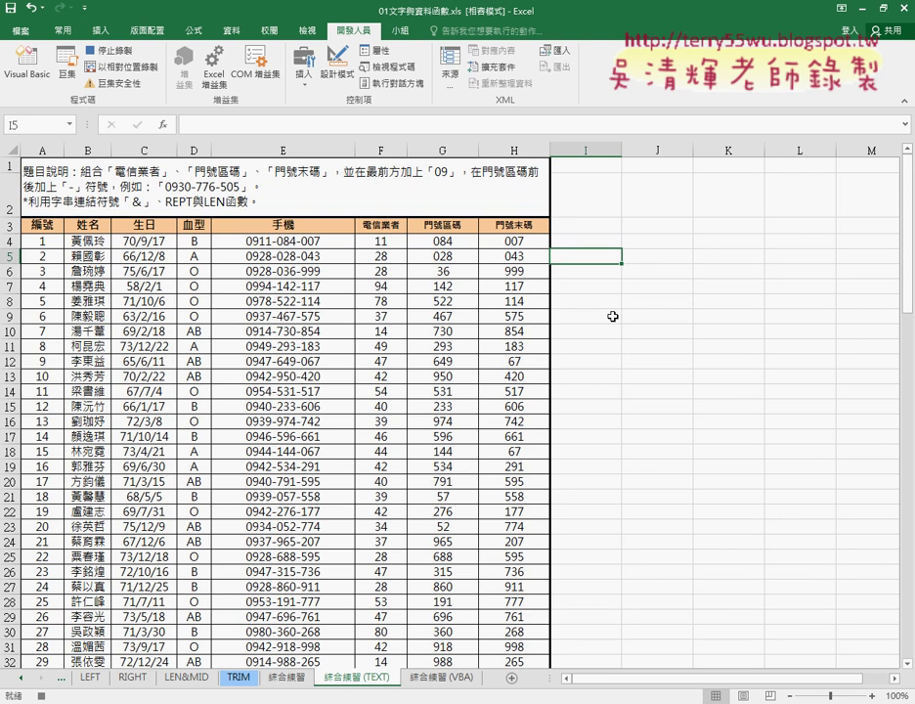
Re-enter E4's phone formula, fill it down the 手機 column, and stop recording
{"action": "left_click", "coordinate": [304, 240]}
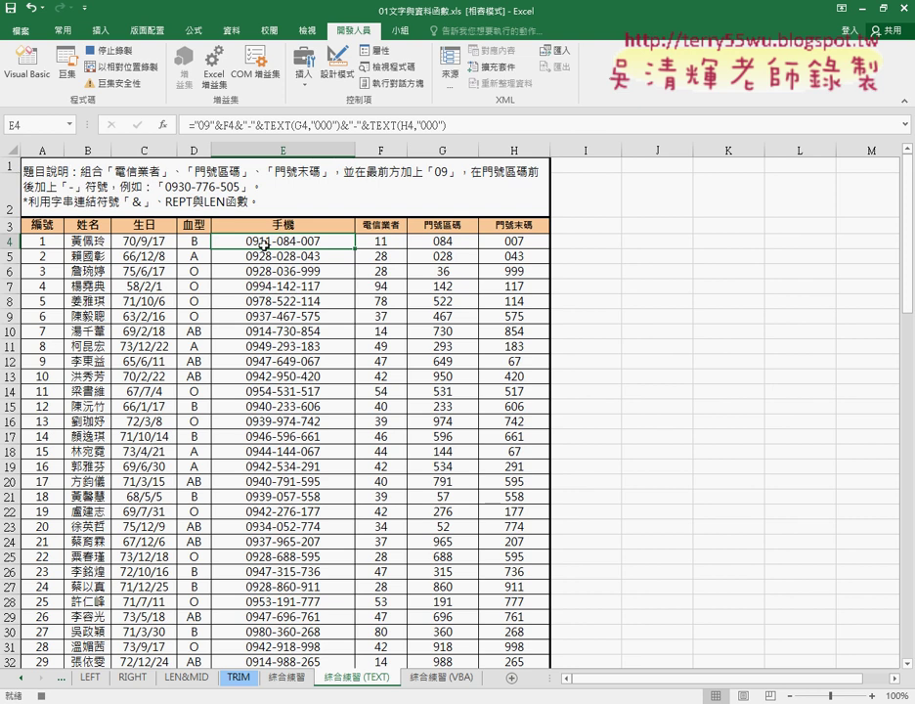
{"action": "key", "text": "F2"}
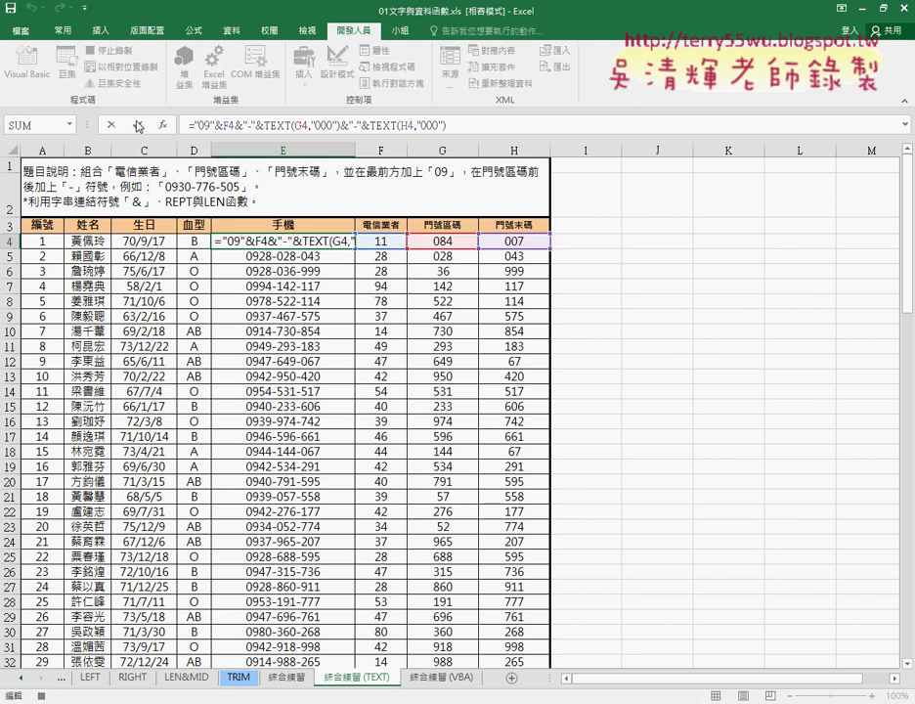
{"action": "left_click", "coordinate": [138, 125]}
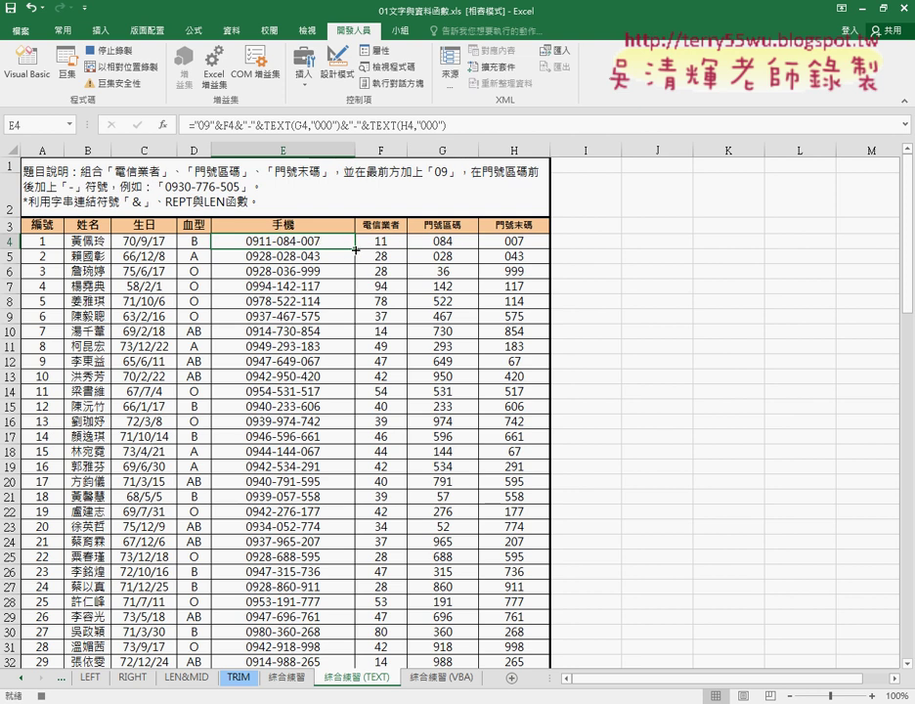
{"action": "double_click", "coordinate": [356, 250]}
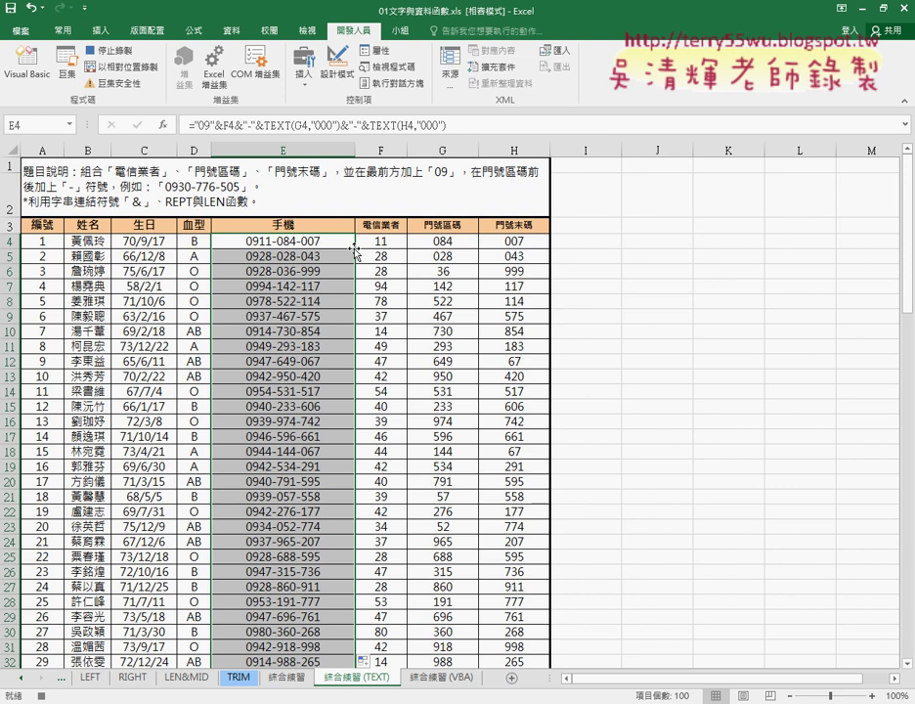
{"action": "left_click", "coordinate": [112, 50]}
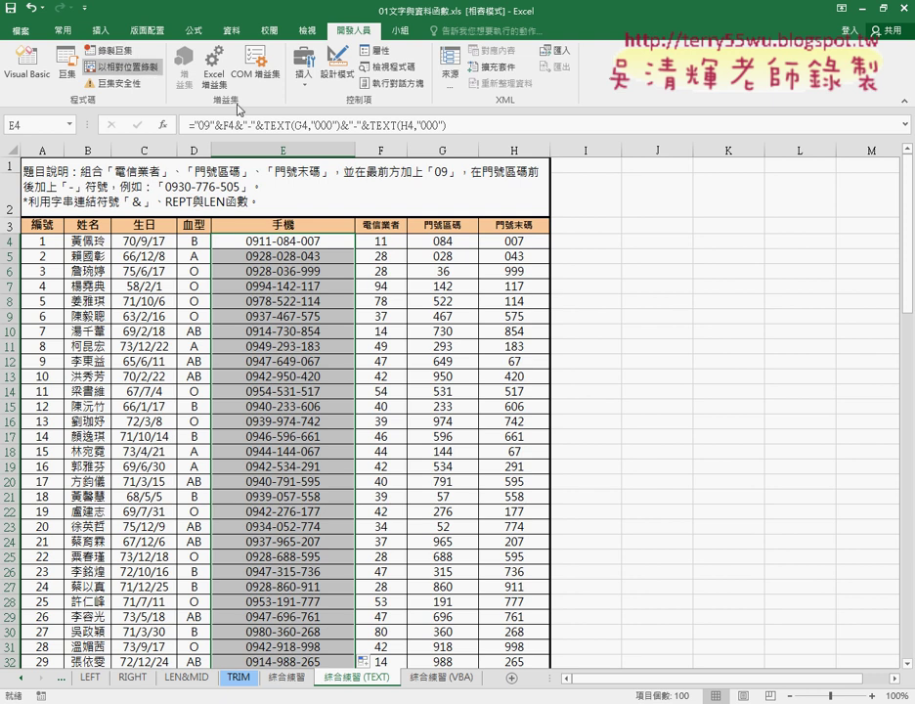
{"action": "left_click", "coordinate": [644, 242]}
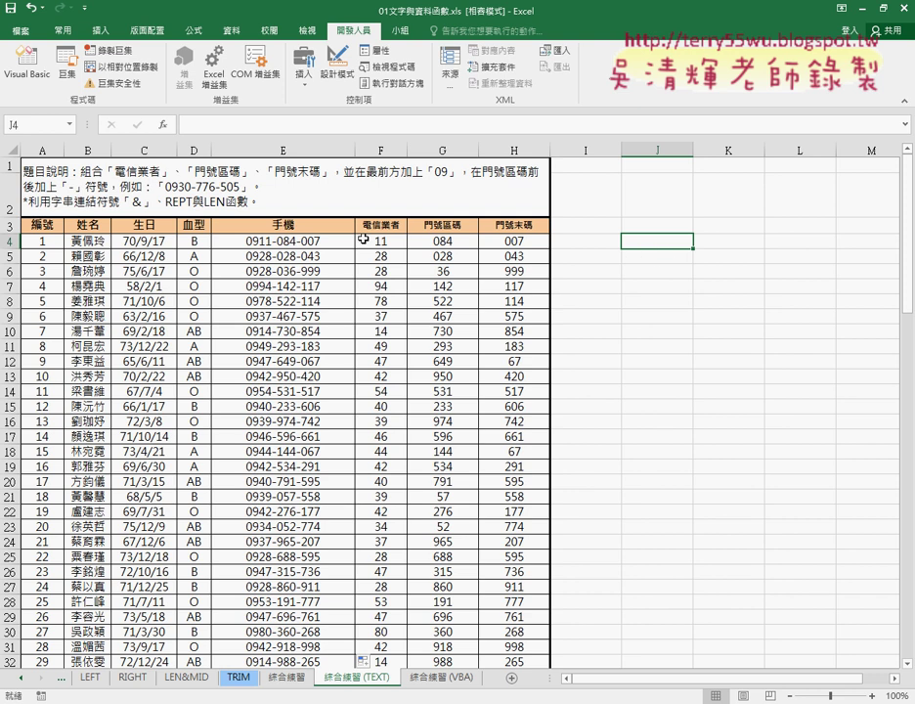
Select E4 through E103 and remove the phone formulas from the 手機 column
{"action": "left_click", "coordinate": [319, 242]}
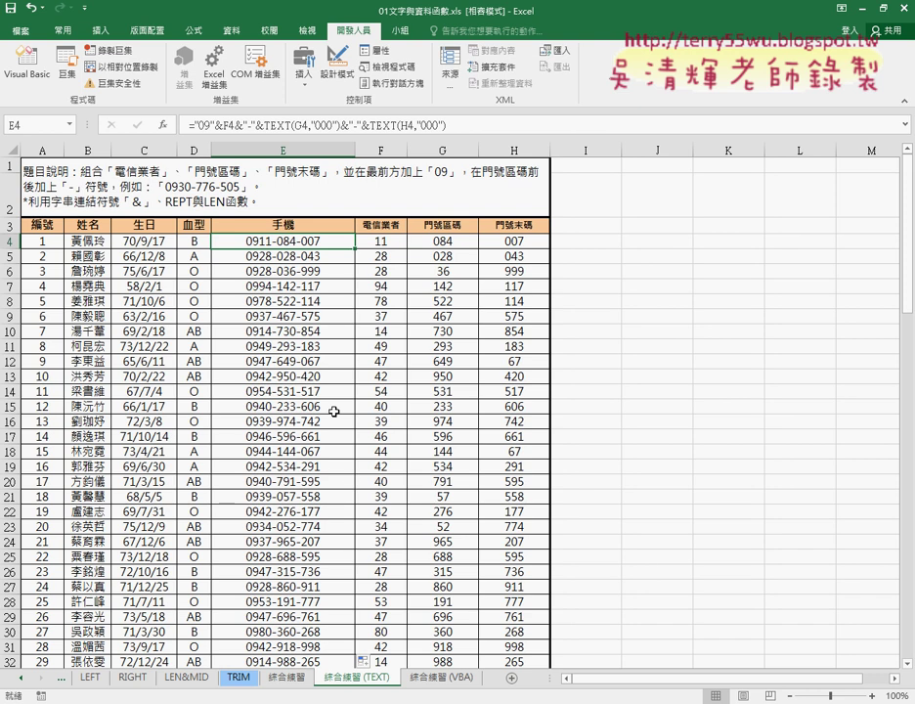
{"action": "mouse_move", "coordinate": [269, 256]}
{"action": "left_mouse_down"}
{"action": "mouse_move", "coordinate": [272, 537]}
{"action": "mouse_move", "coordinate": [262, 2]}
{"action": "mouse_move", "coordinate": [266, 167]}
{"action": "left_mouse_up"}
{"action": "key", "text": "ctrl+shift+Down"}
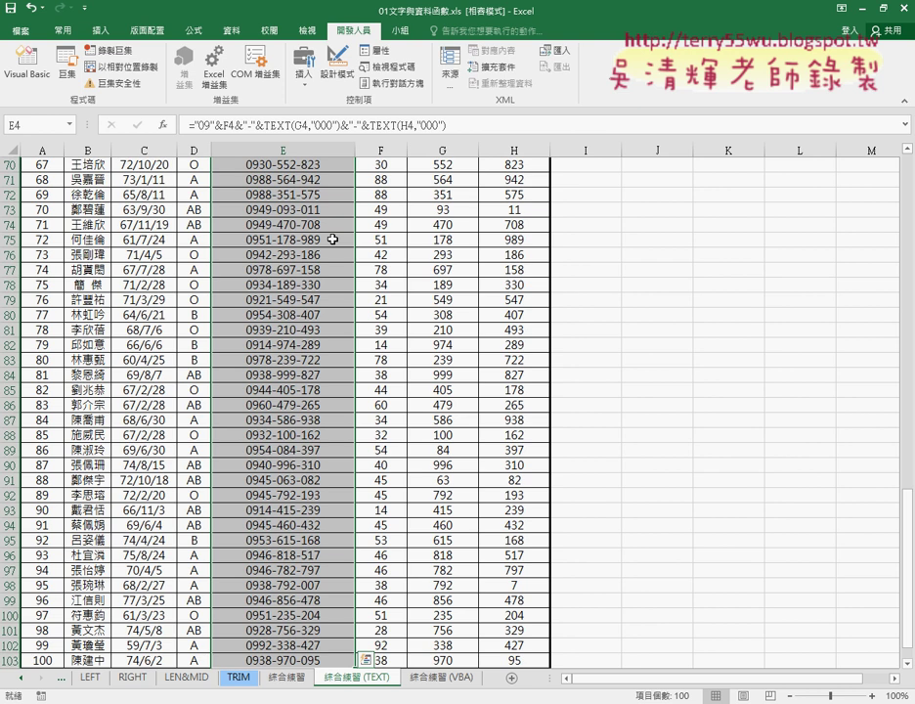
{"action": "key", "text": "ctrl+z"}
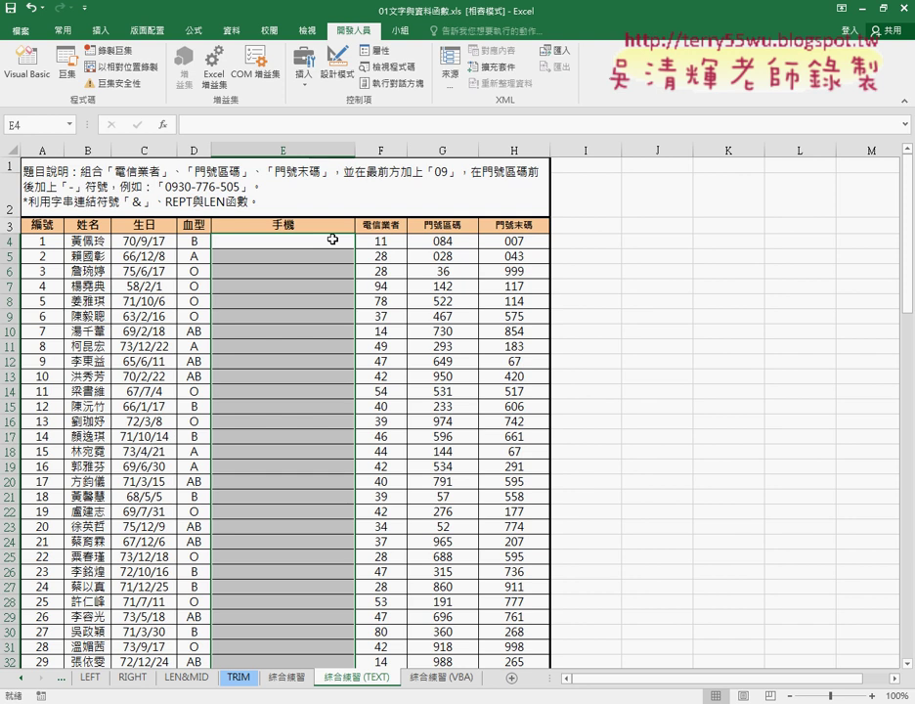
{"action": "left_click", "coordinate": [618, 232]}
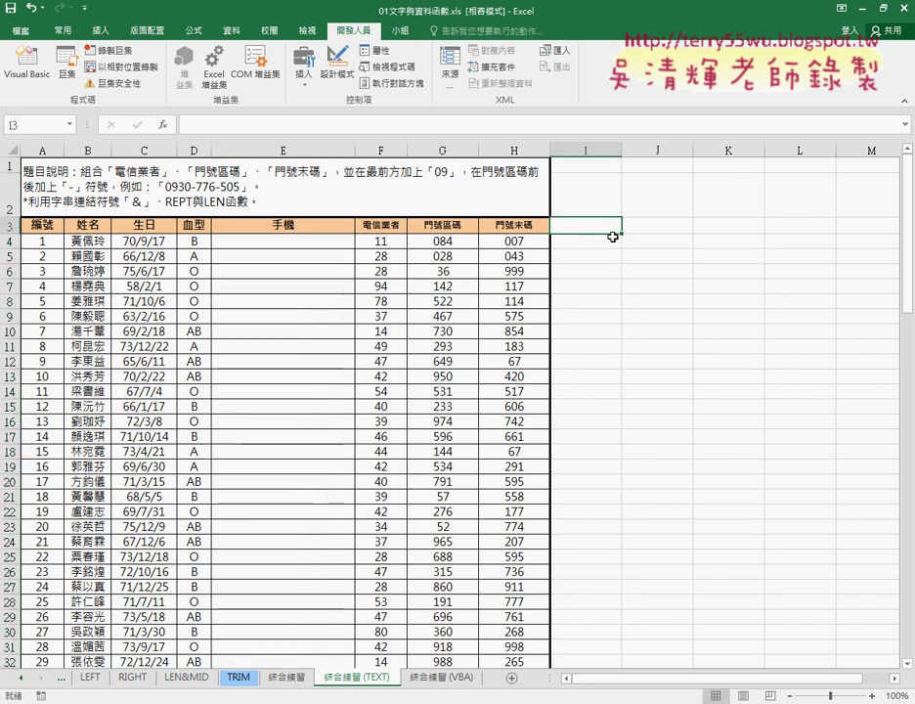
Record macro 手機號碼清除 selecting E4 down to the last row, then stop recording
{"action": "left_click", "coordinate": [127, 50]}
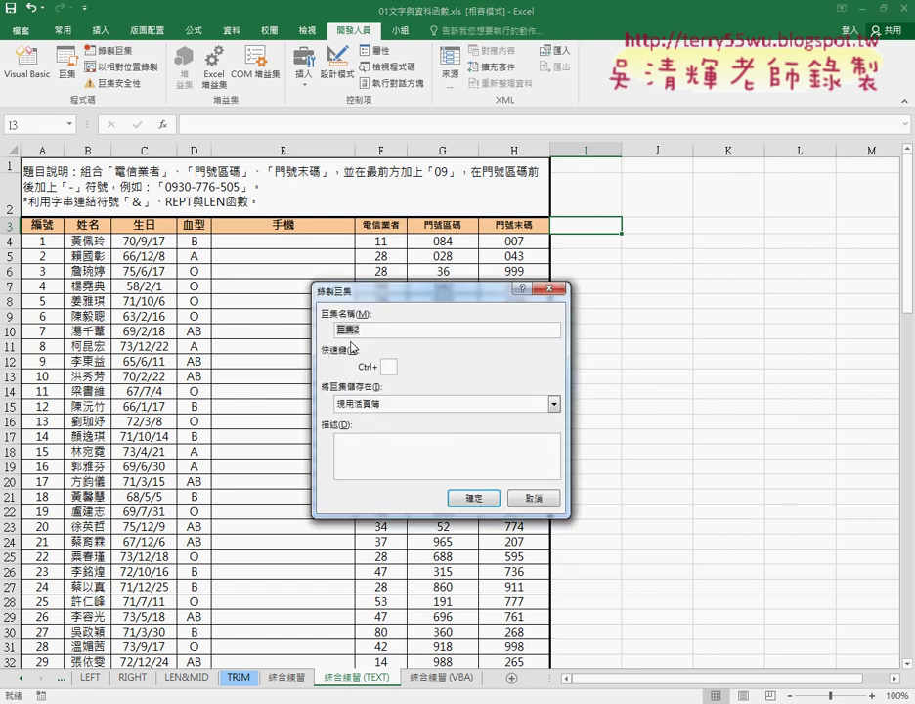
{"action": "type", "text": "手"}
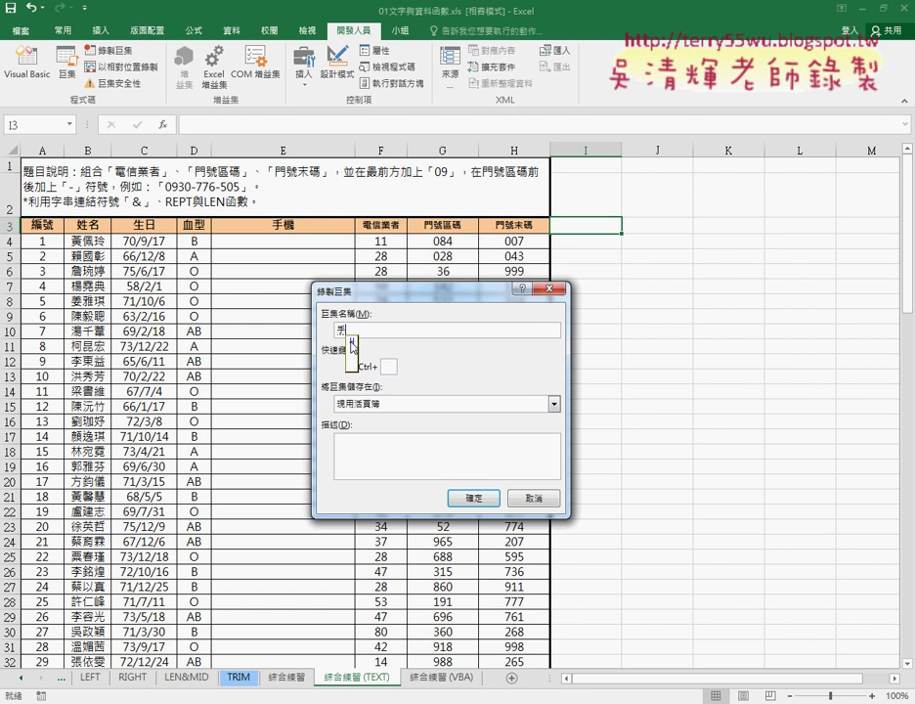
{"action": "type", "text": "機號碼"}
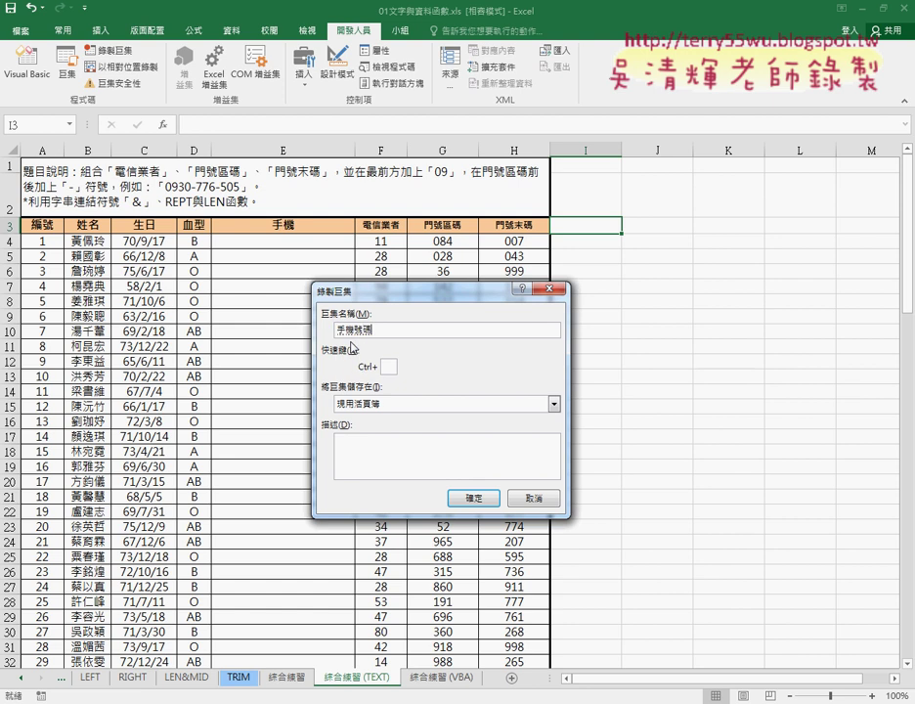
{"action": "type", "text": "清除"}
{"action": "left_click", "coordinate": [479, 498]}
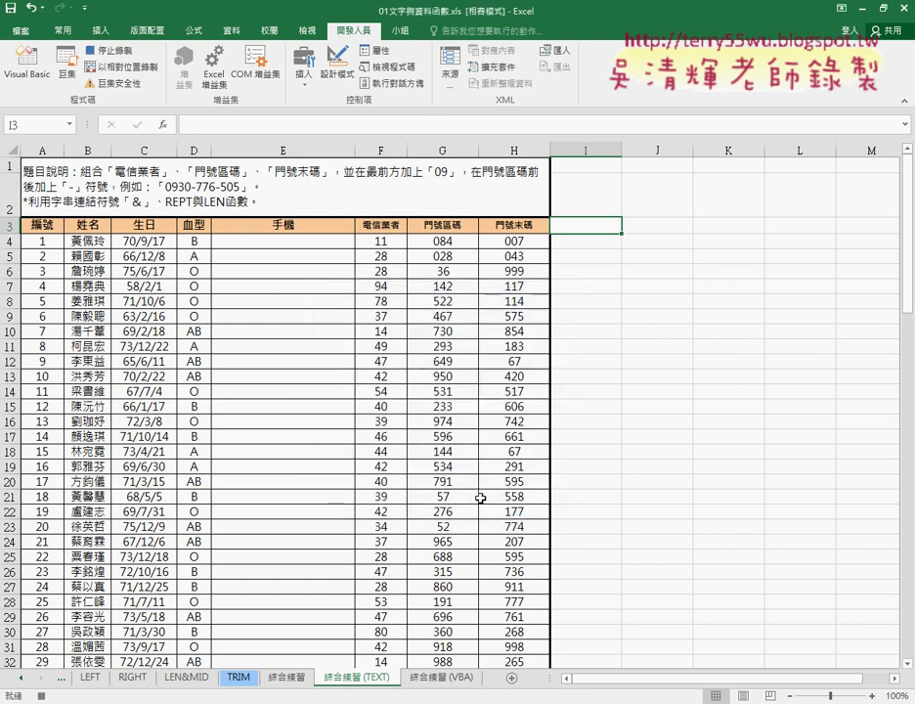
{"action": "left_click", "coordinate": [308, 244]}
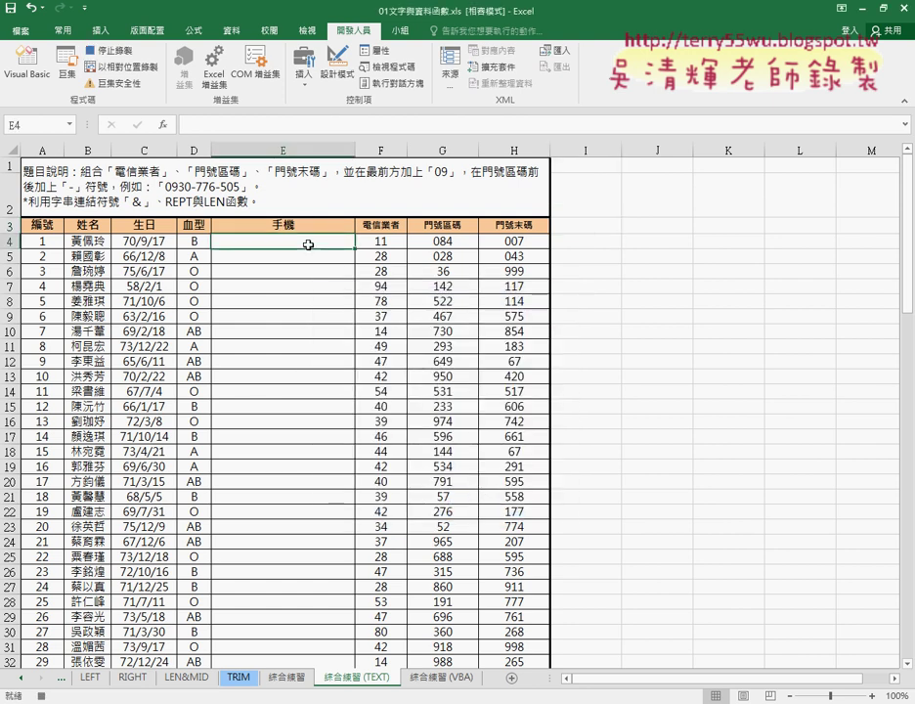
{"action": "key", "text": "ctrl+shift+Down"}
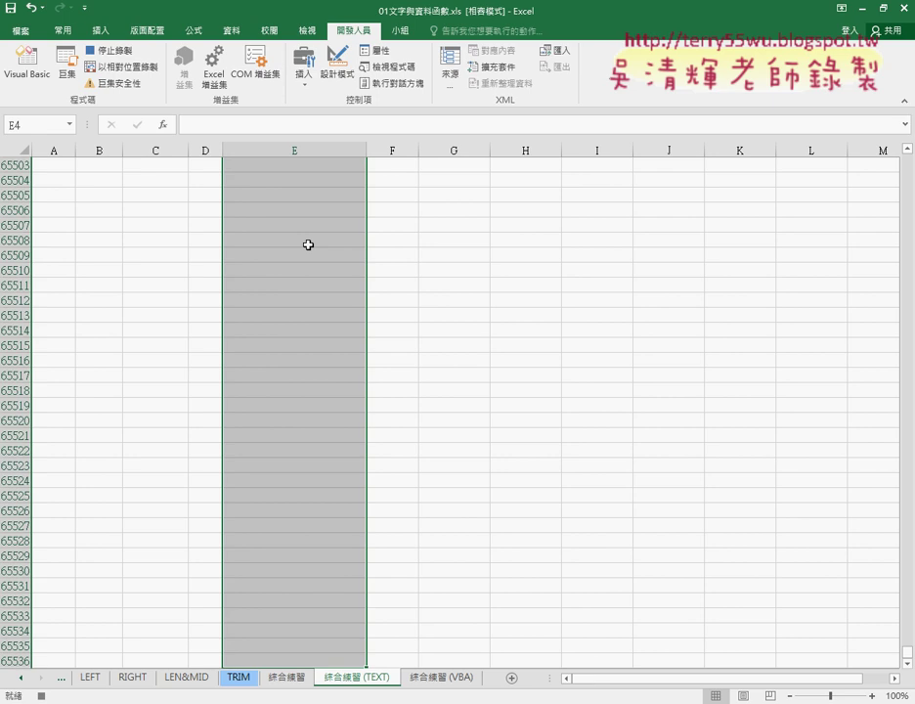
{"action": "left_click", "coordinate": [113, 53]}
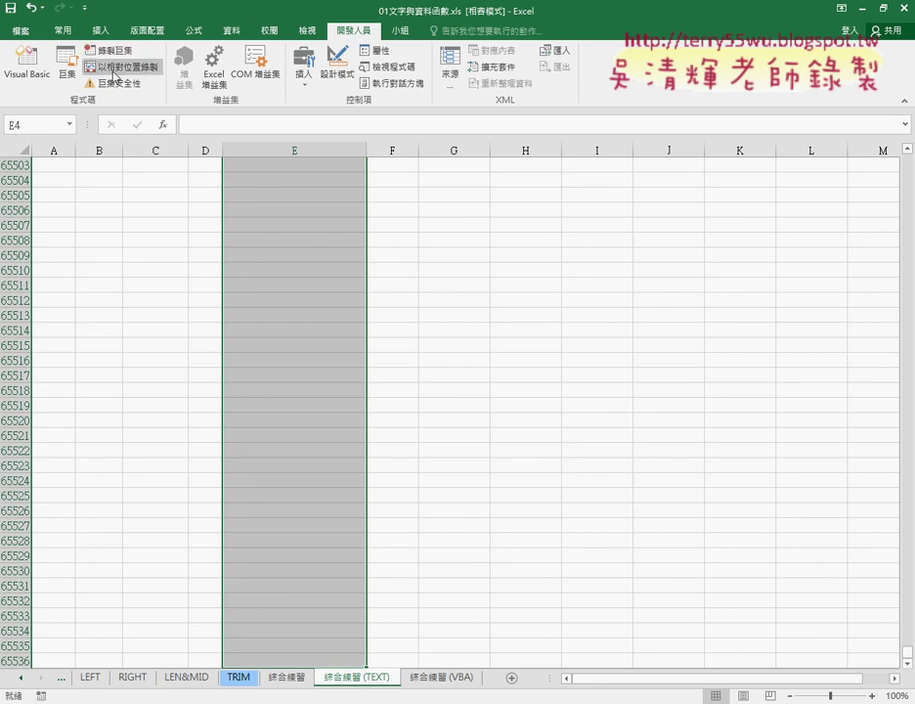
Return to the top of the sheet and open the Visual Basic editor
{"action": "key", "text": "ctrl+BackSpace"}
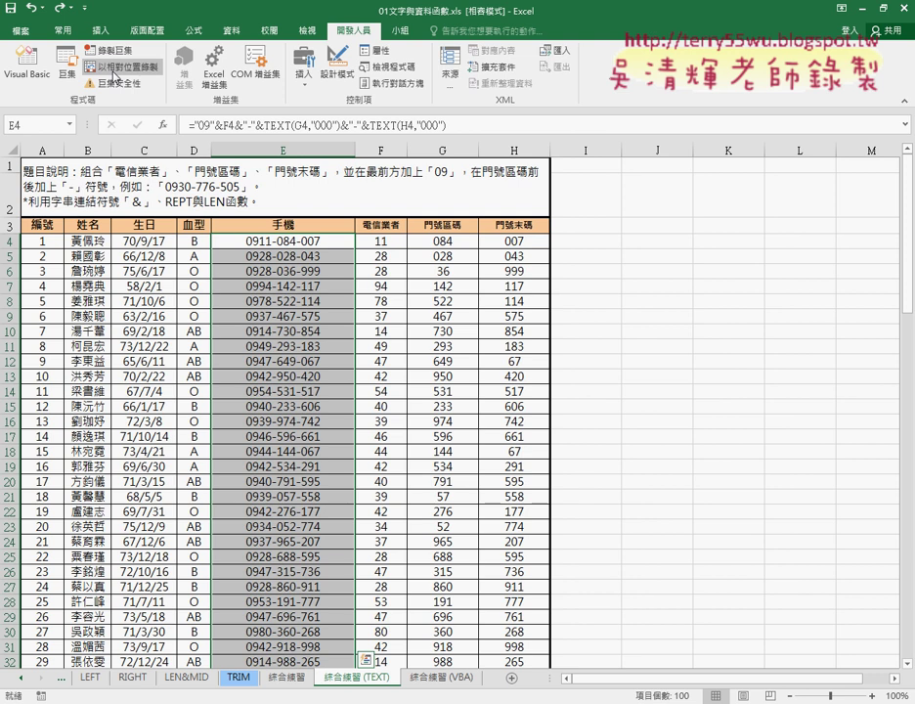
{"action": "left_click", "coordinate": [695, 359]}
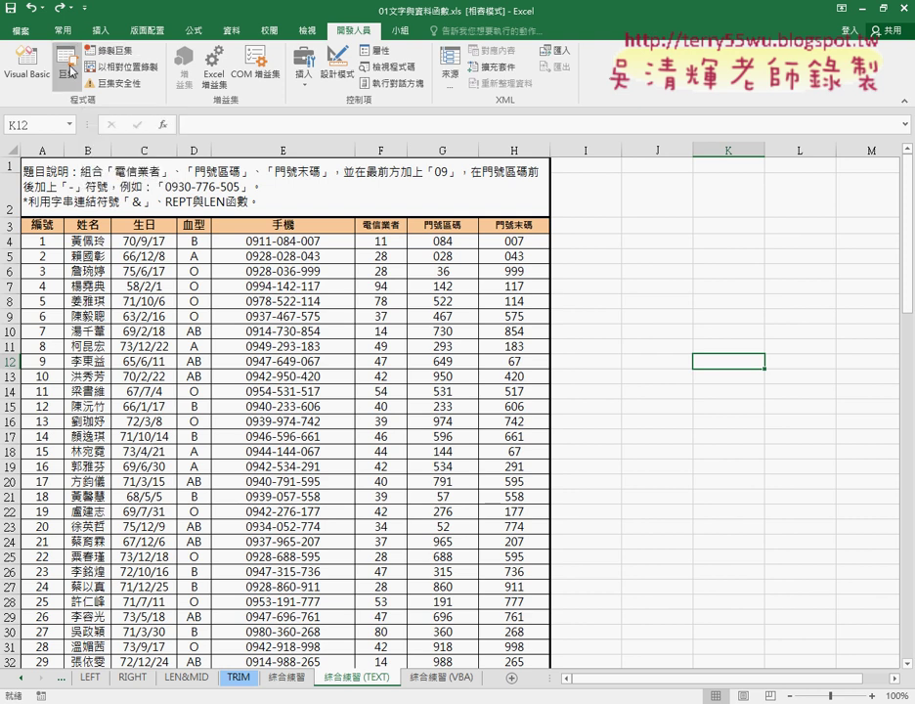
{"action": "left_click", "coordinate": [26, 61]}
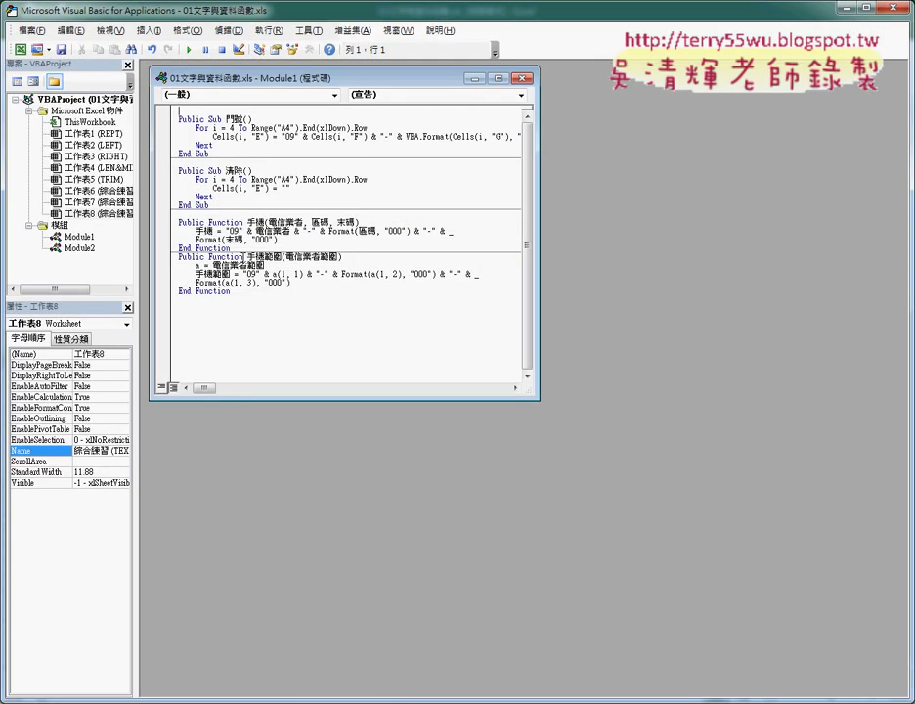
Copy the 手機號碼清除 name from Module2's code, close the editor, and begin a new recording
{"action": "double_click", "coordinate": [80, 248]}
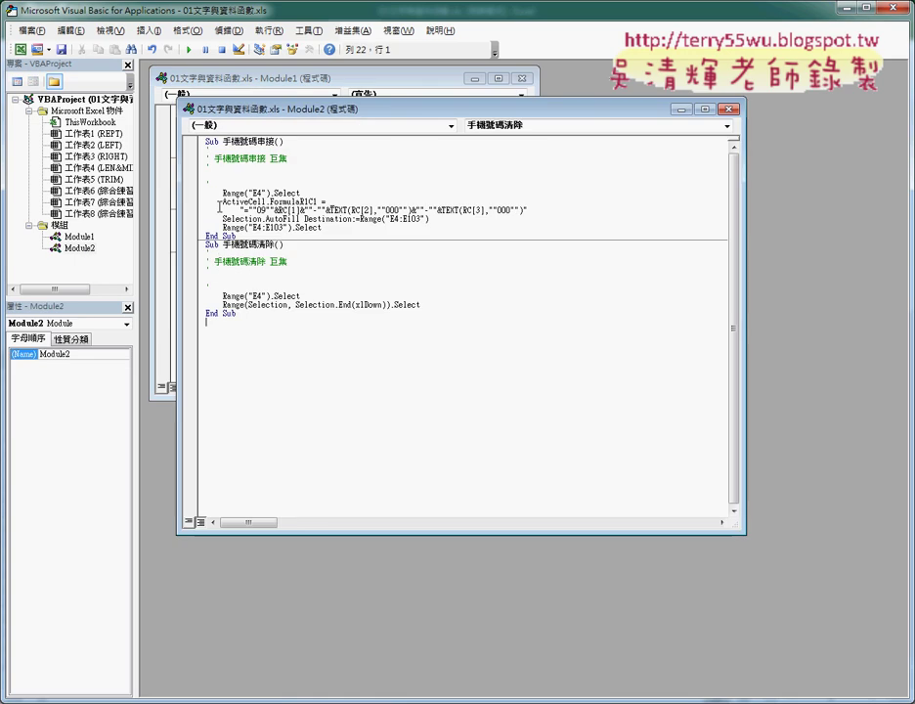
{"action": "left_click_drag", "start_coordinate": [224, 245], "coordinate": [277, 244]}
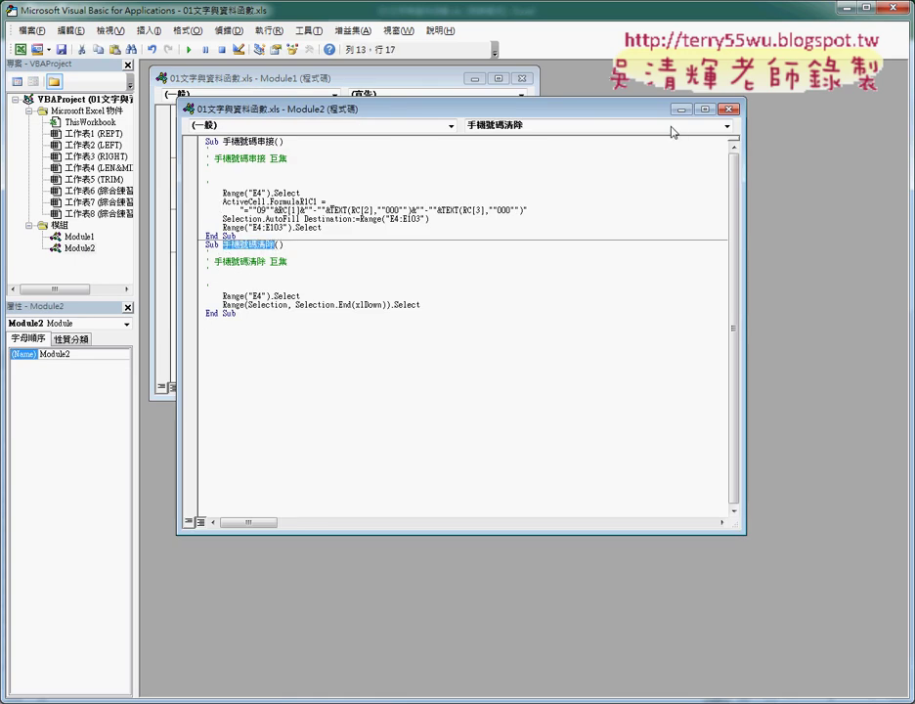
{"action": "left_click", "coordinate": [728, 108]}
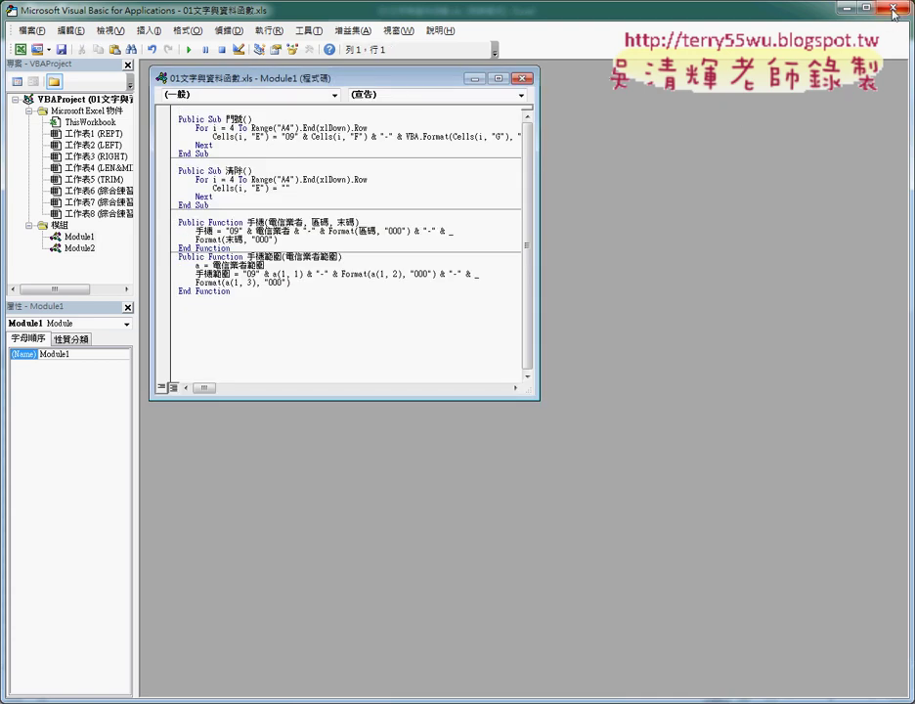
{"action": "left_click", "coordinate": [892, 14]}
{"action": "left_click", "coordinate": [103, 50]}
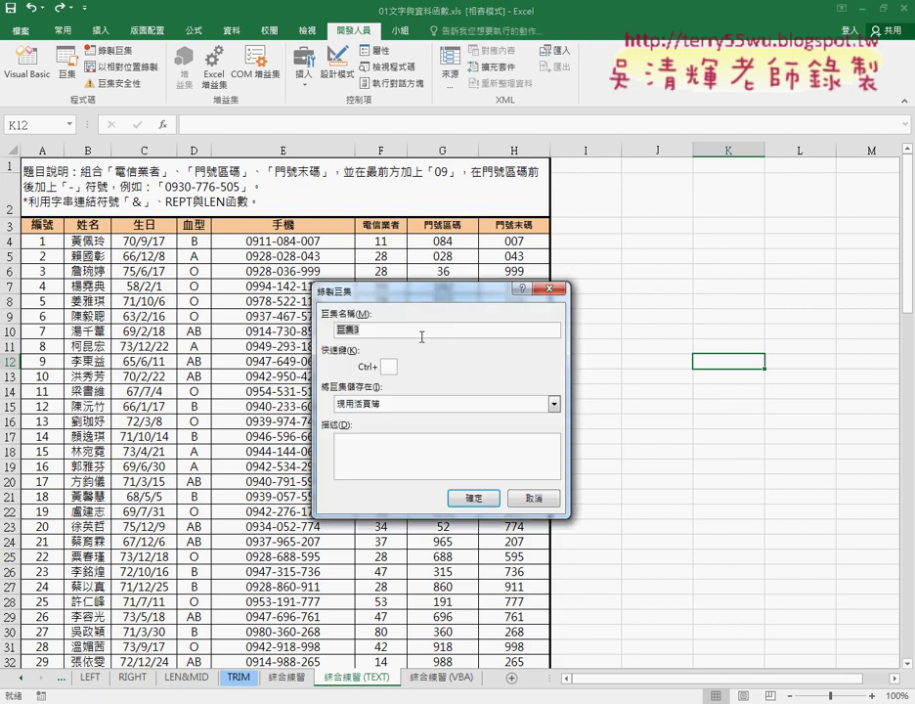
Name the new macro 手機號碼清除, replacing the existing one
{"action": "type", "text": "手機號碼清除"}
{"action": "left_click", "coordinate": [481, 497]}
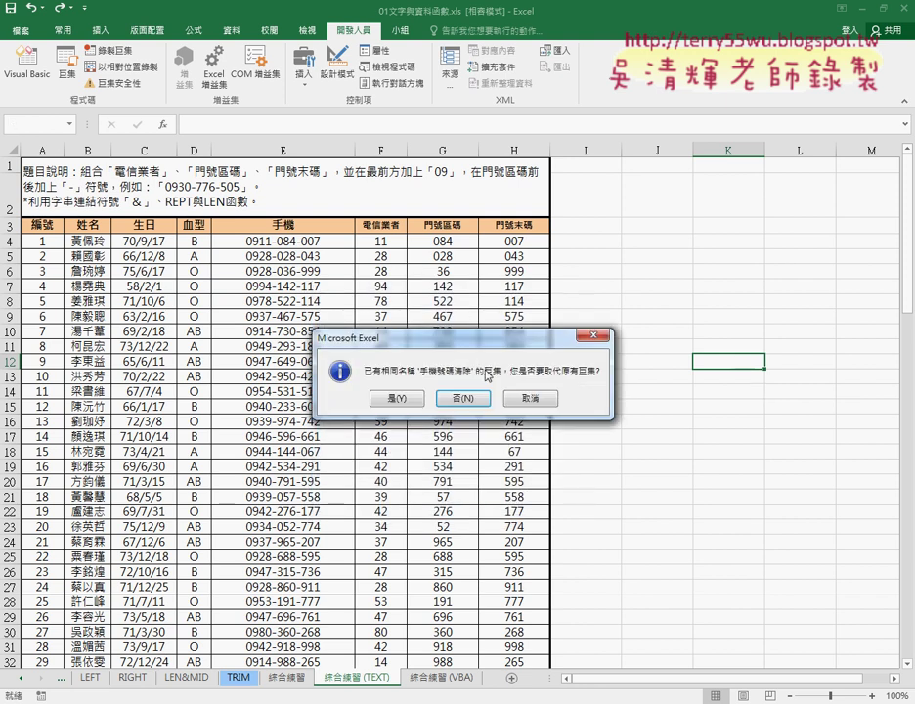
{"action": "left_click", "coordinate": [408, 400]}
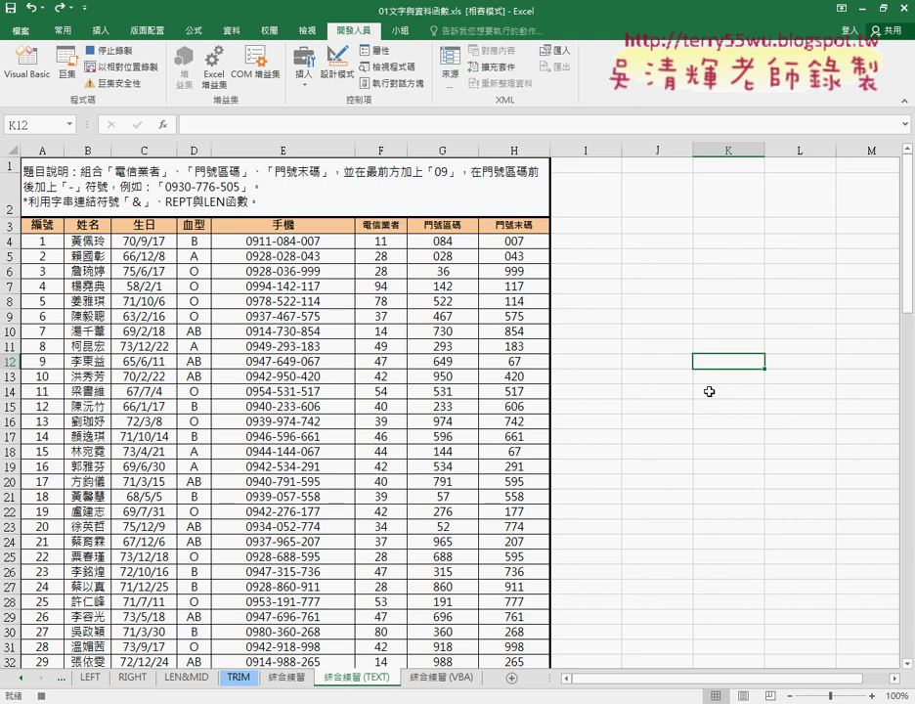
Select E4 down to the last row, delete the phone numbers, and stop recording
{"action": "left_click", "coordinate": [293, 242]}
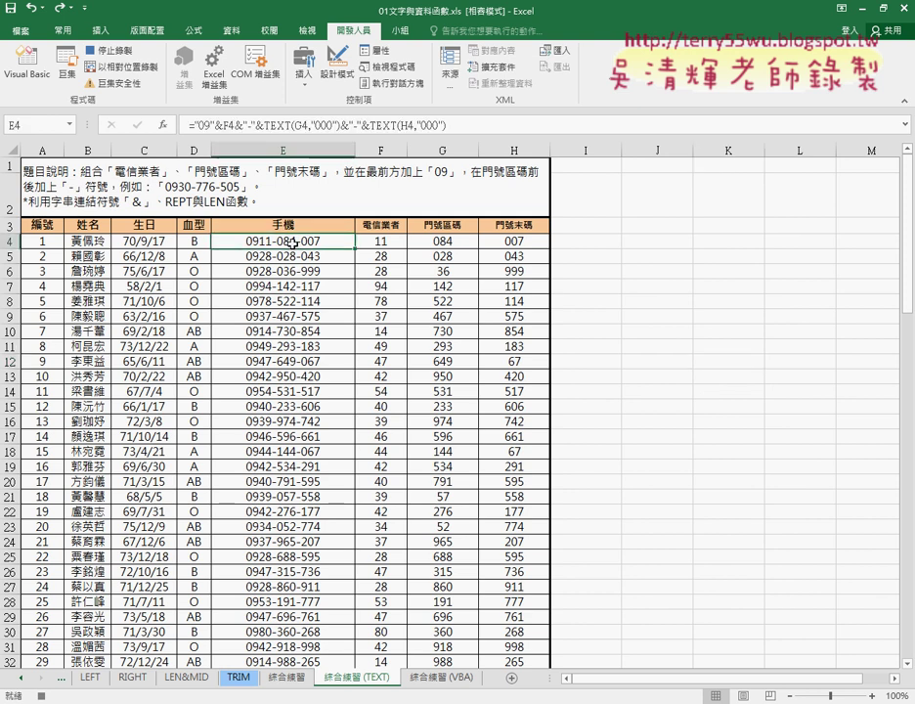
{"action": "key", "text": "ctrl+shift+Down"}
{"action": "key", "text": "Delete"}
{"action": "scroll", "coordinate": [292, 243], "scroll_direction": "up", "scroll_amount": 20}
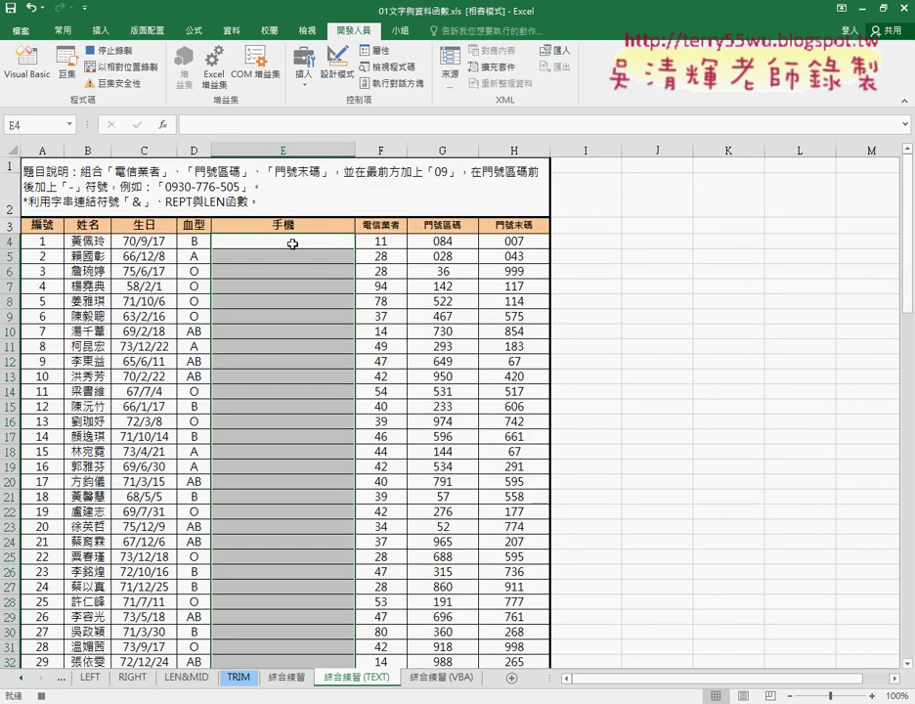
{"action": "left_click", "coordinate": [120, 50]}
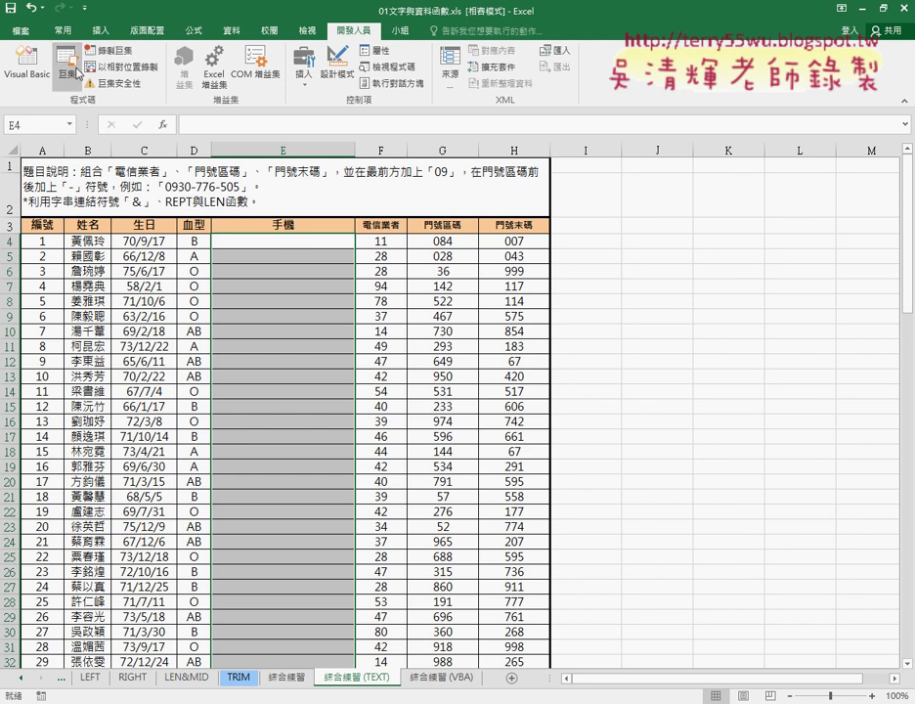
{"action": "left_click", "coordinate": [68, 74]}
{"action": "left_click_drag", "start_coordinate": [415, 270], "coordinate": [634, 119]}
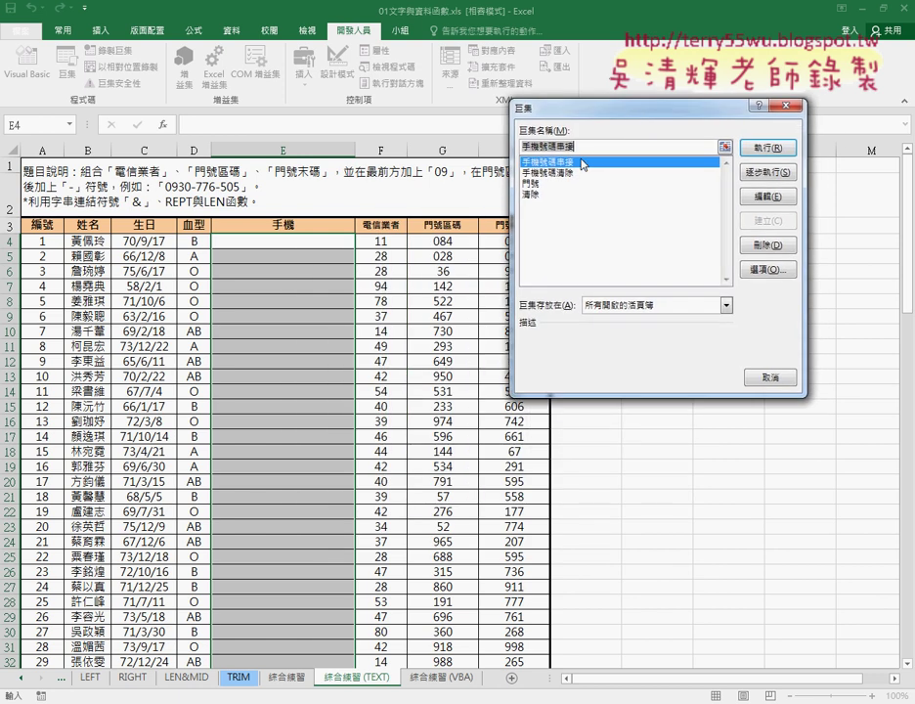
{"action": "left_click", "coordinate": [760, 149]}
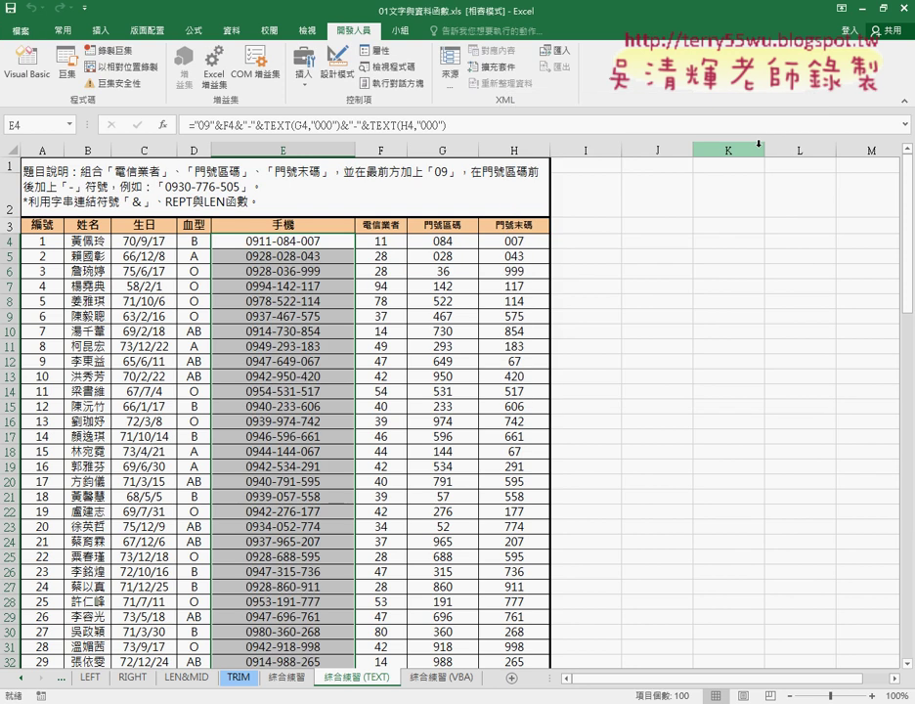
{"action": "left_click", "coordinate": [78, 75]}
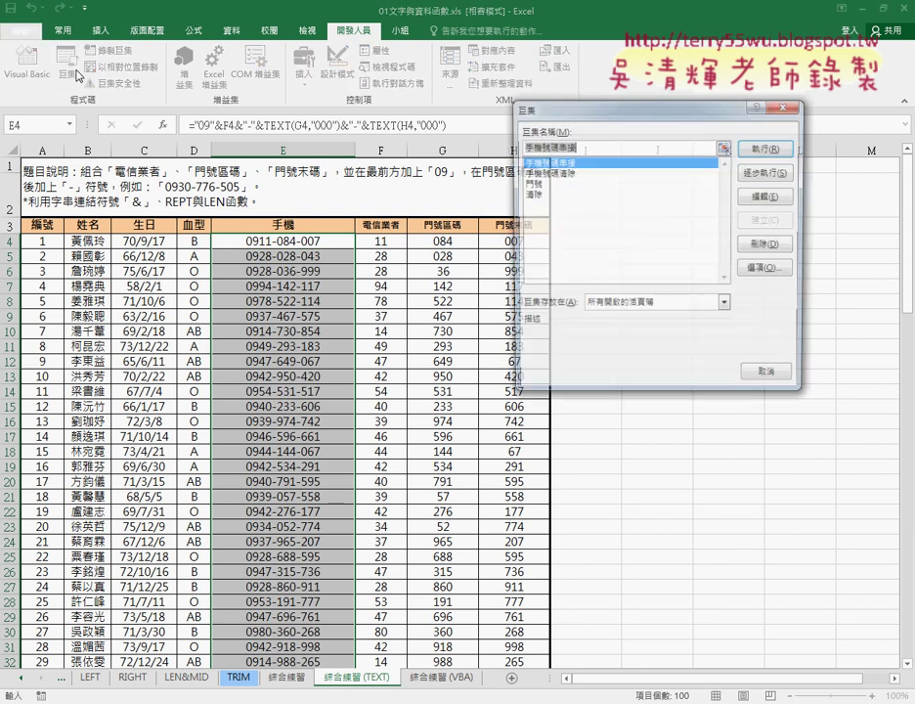
{"action": "left_click", "coordinate": [562, 173]}
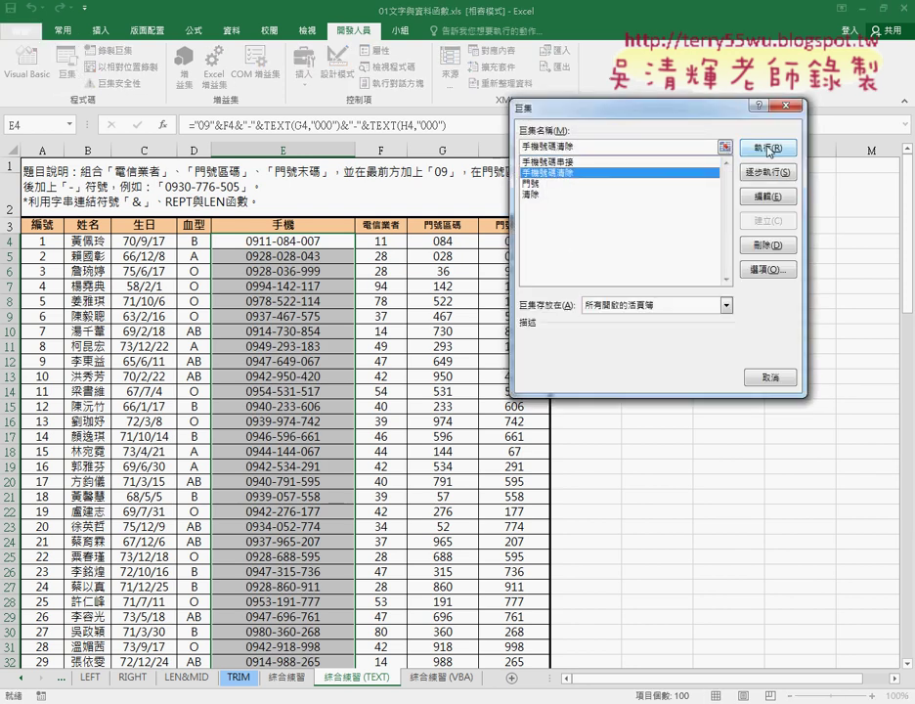
{"action": "left_click", "coordinate": [768, 149]}
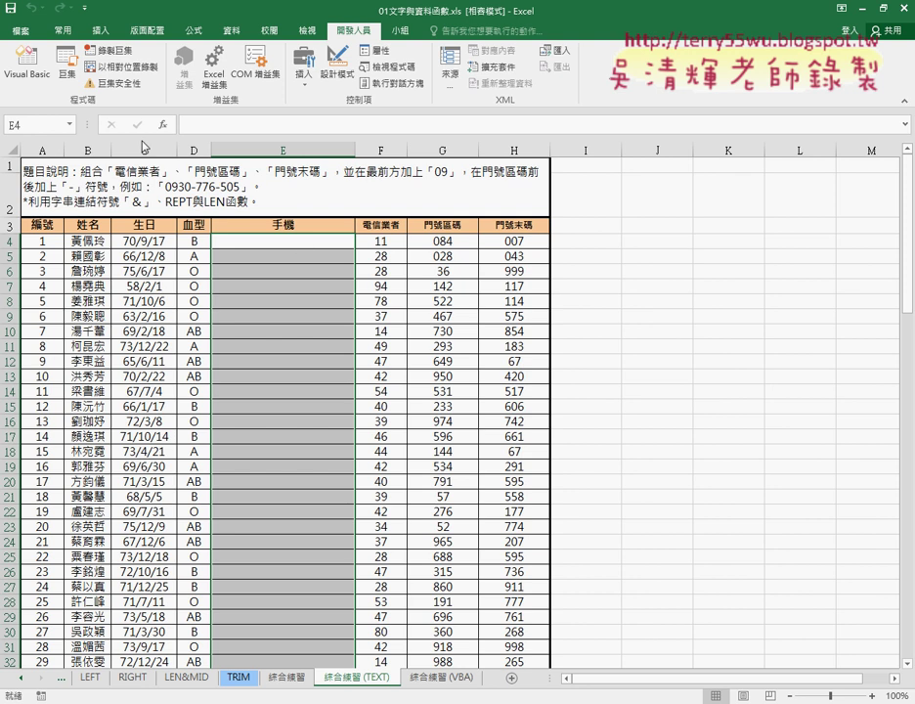
{"action": "left_click", "coordinate": [67, 61]}
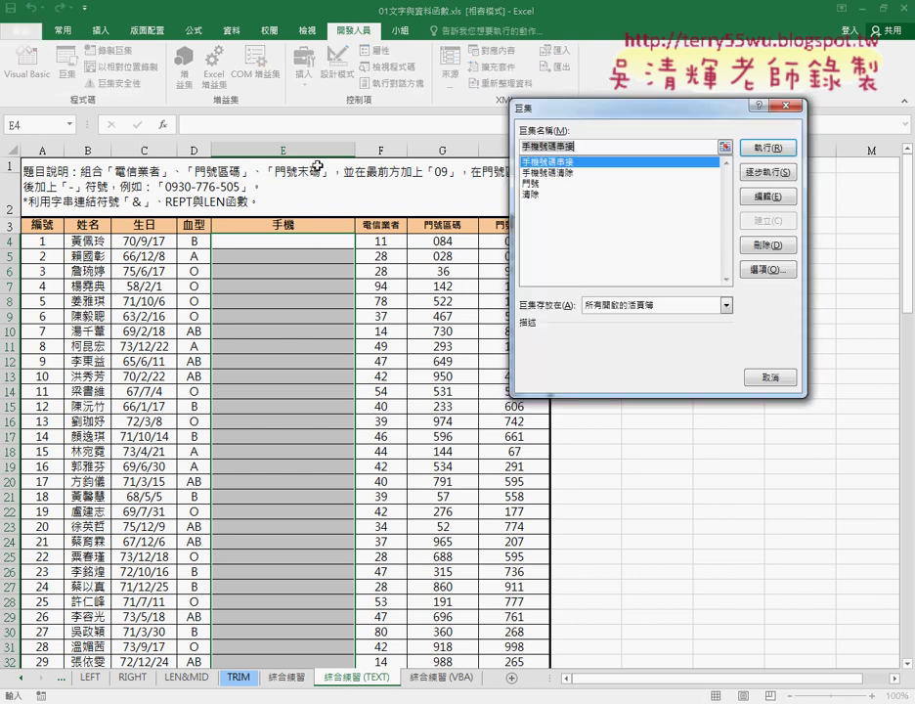
{"action": "left_click", "coordinate": [784, 105]}
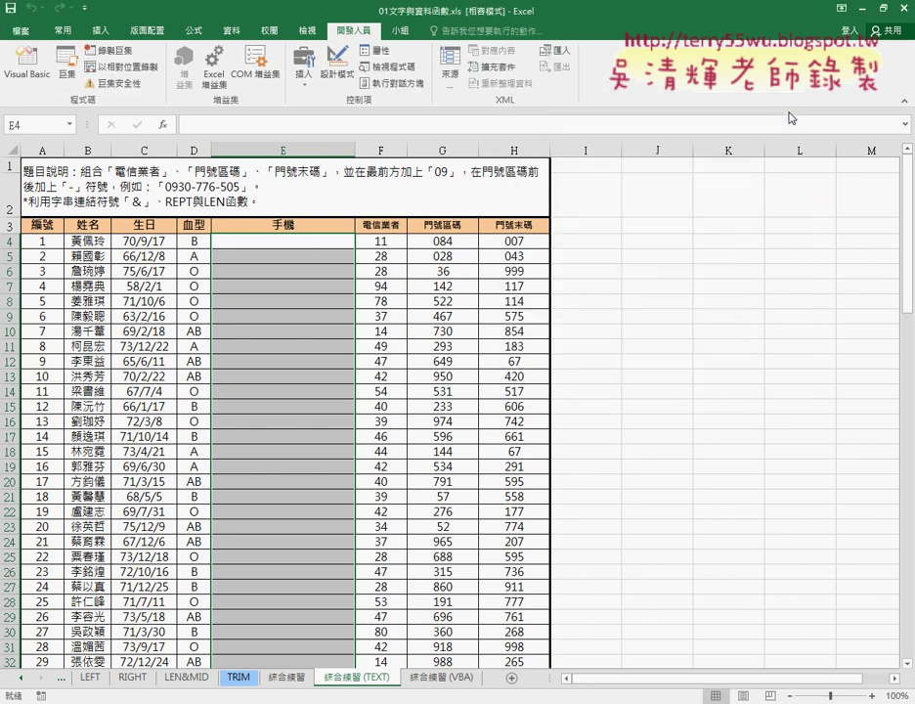